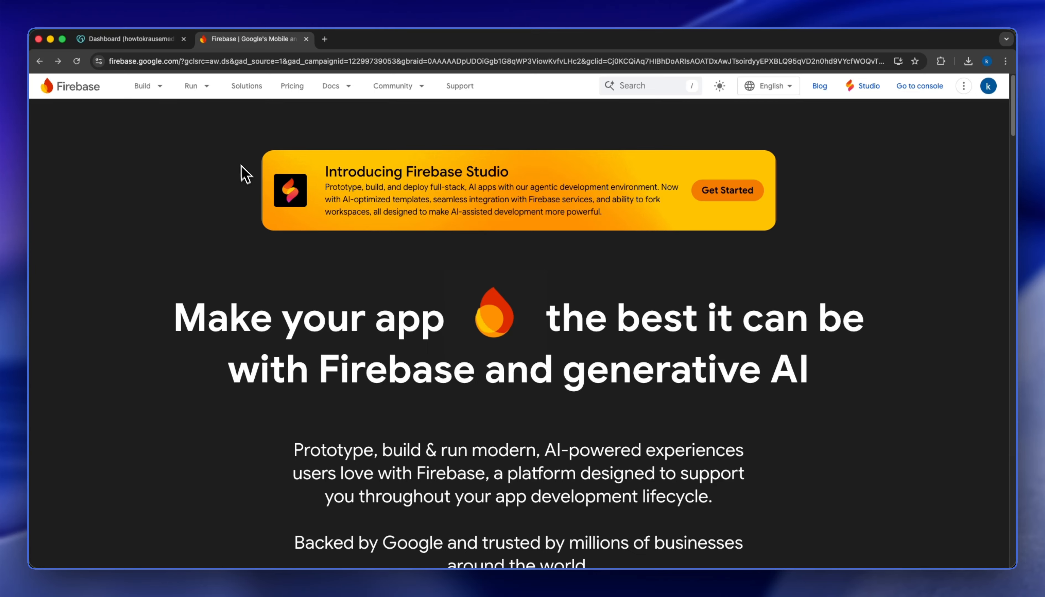
left_click(139, 39)
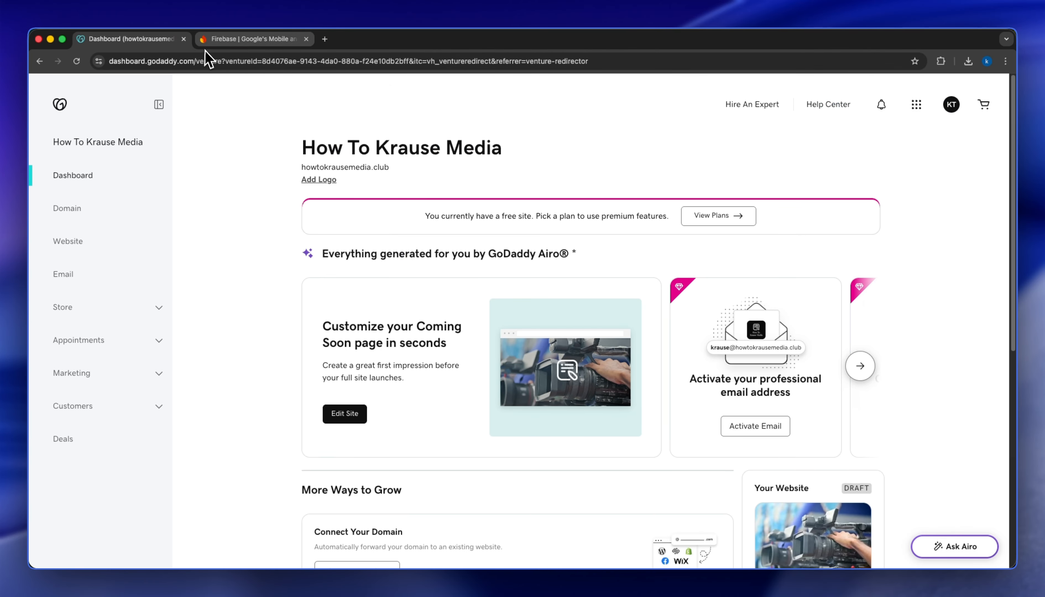
left_click(220, 39)
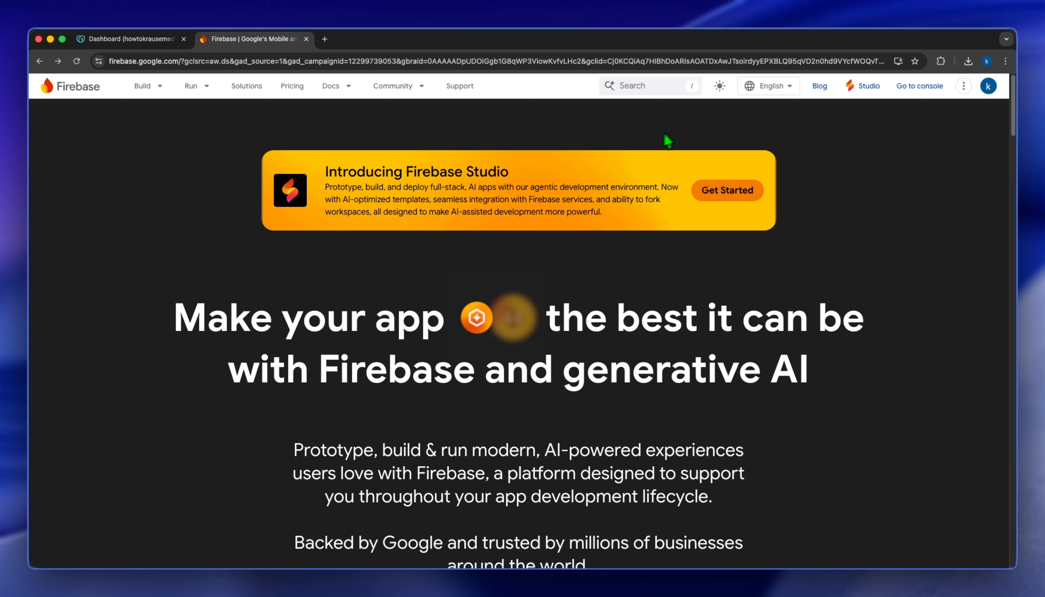
- Start a new project from the Firebase console, name it ConnectGoDaddy and accept the Firebase terms
left_click(907, 89)
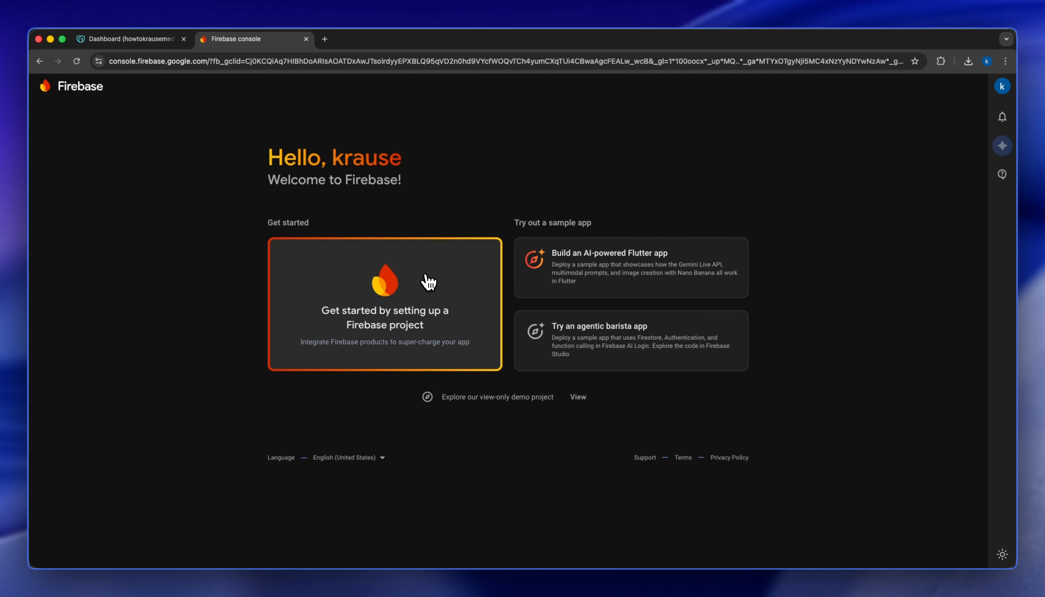
left_click(428, 285)
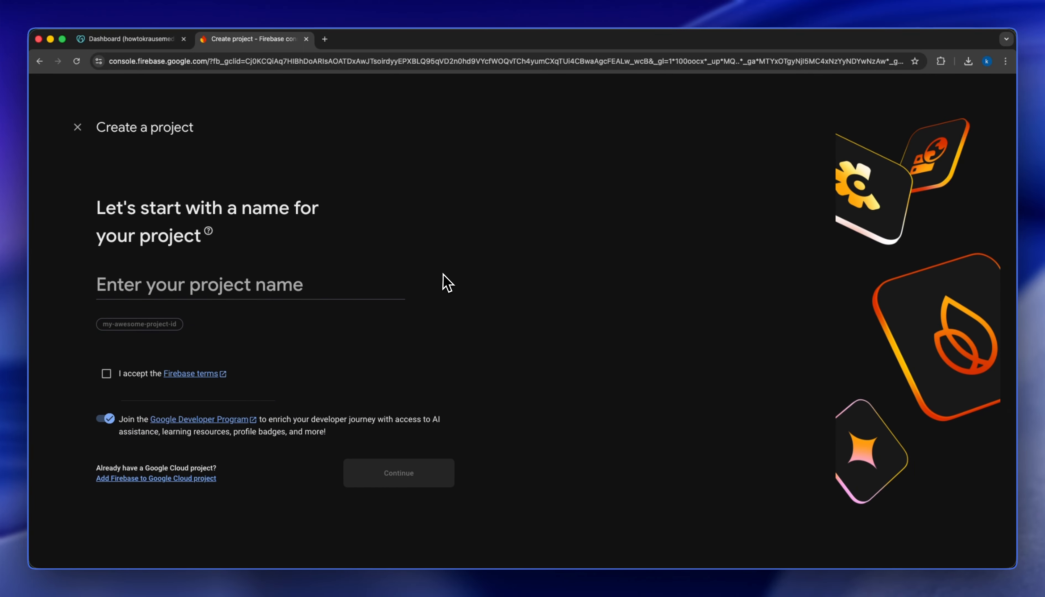
left_click(280, 286)
type("ConnectGoDaddy")
left_click_drag(280, 286, 106, 286)
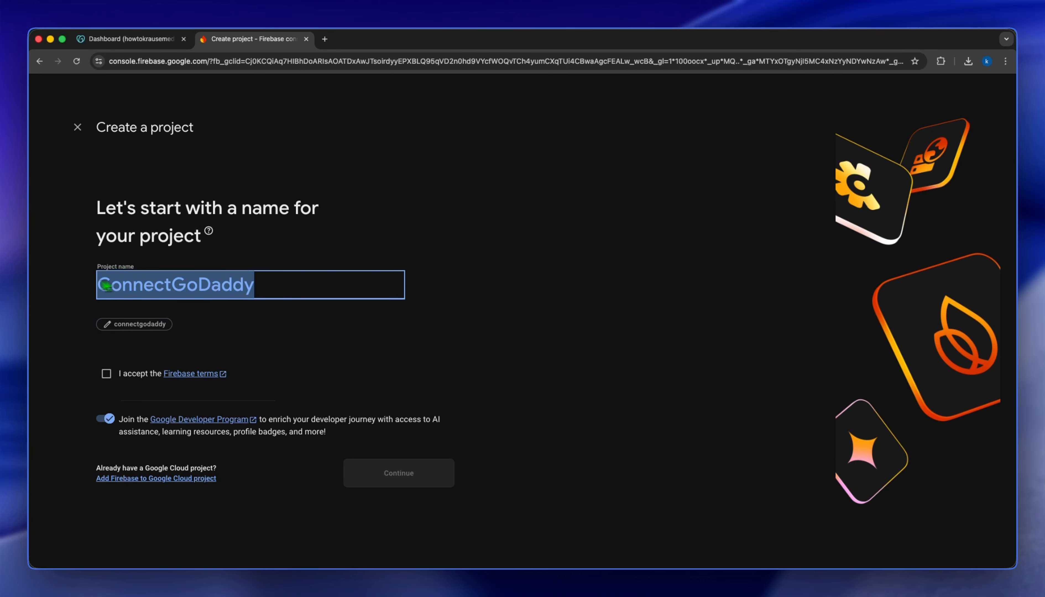
left_click(277, 287)
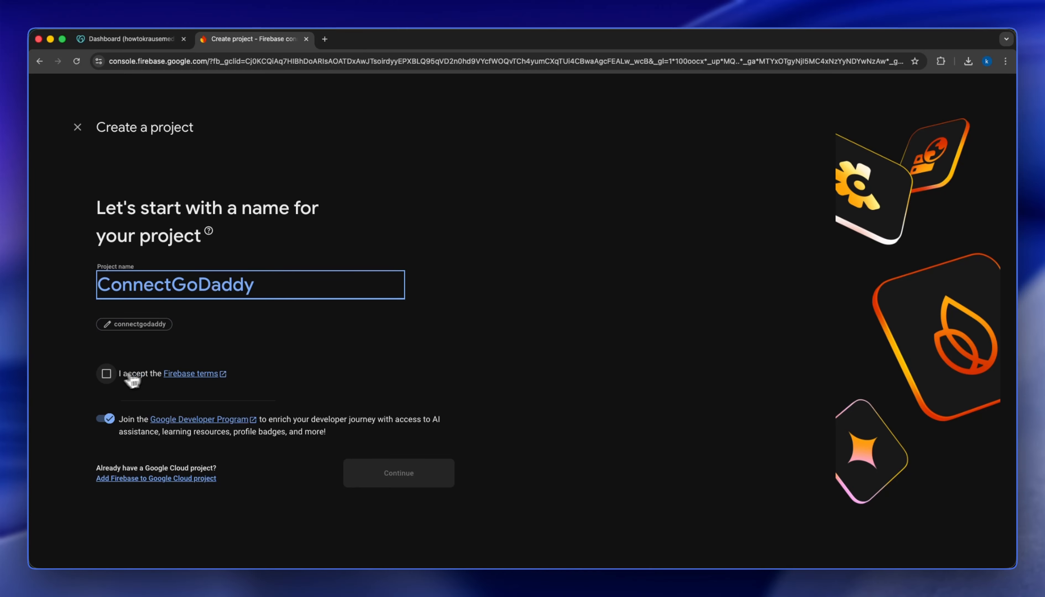
left_click(107, 375)
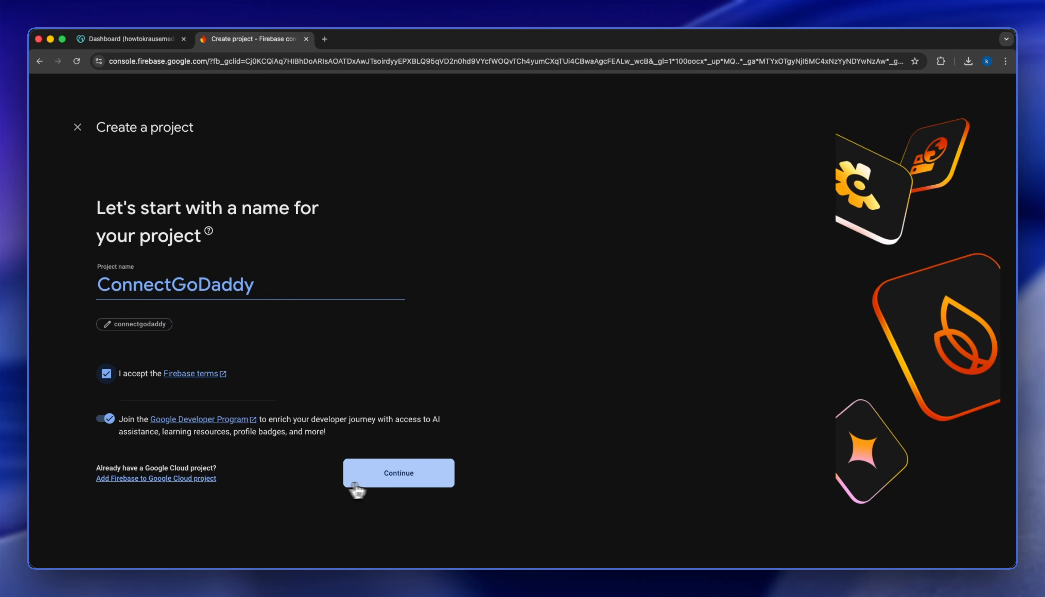
left_click(390, 477)
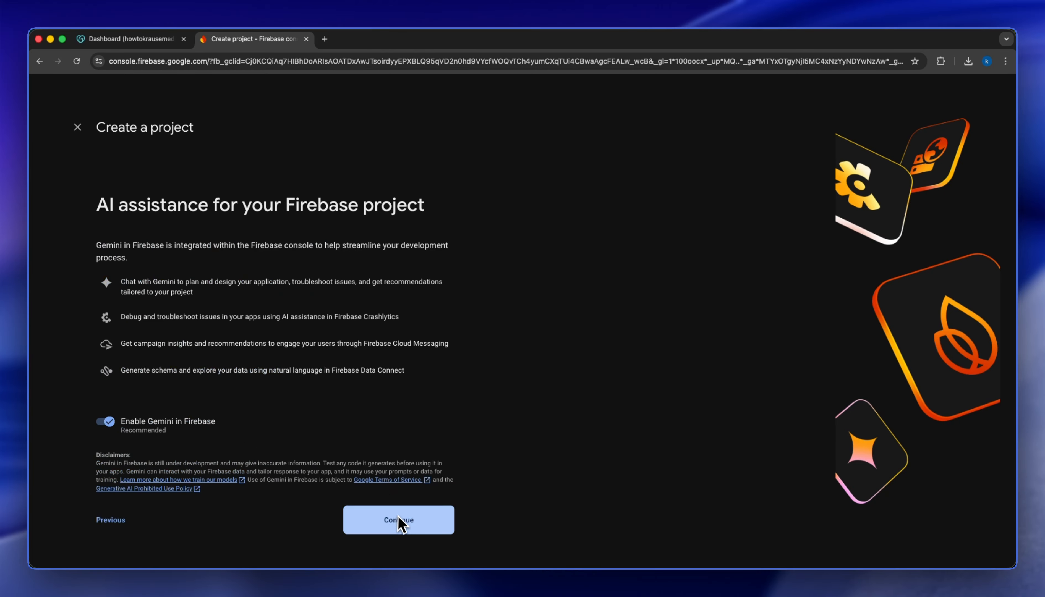
- Continue the project creation with both Gemini in Firebase and Google Analytics left enabled
left_click_drag(129, 281, 159, 445)
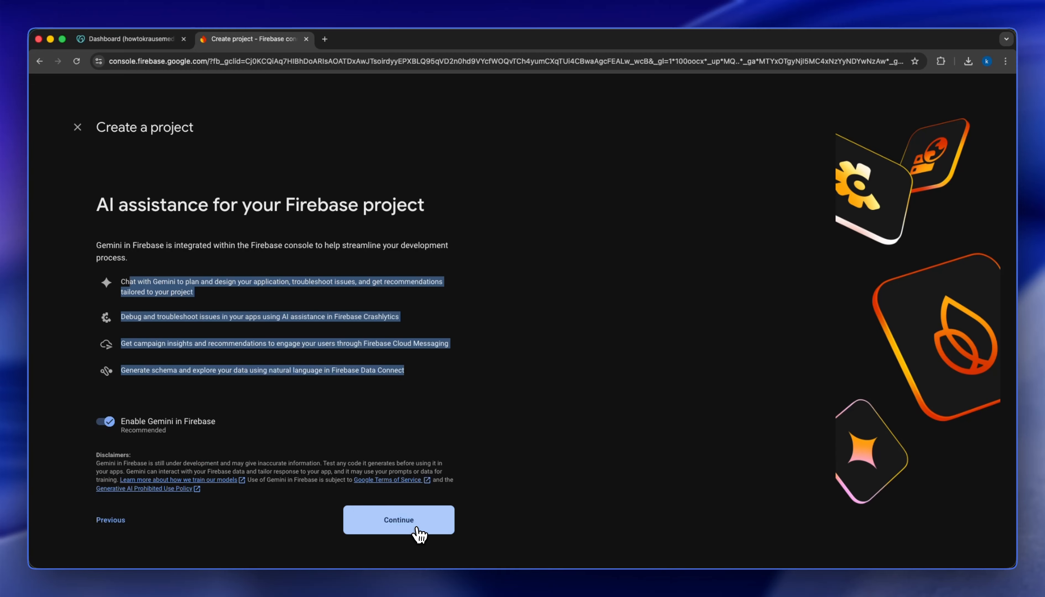
left_click(418, 529)
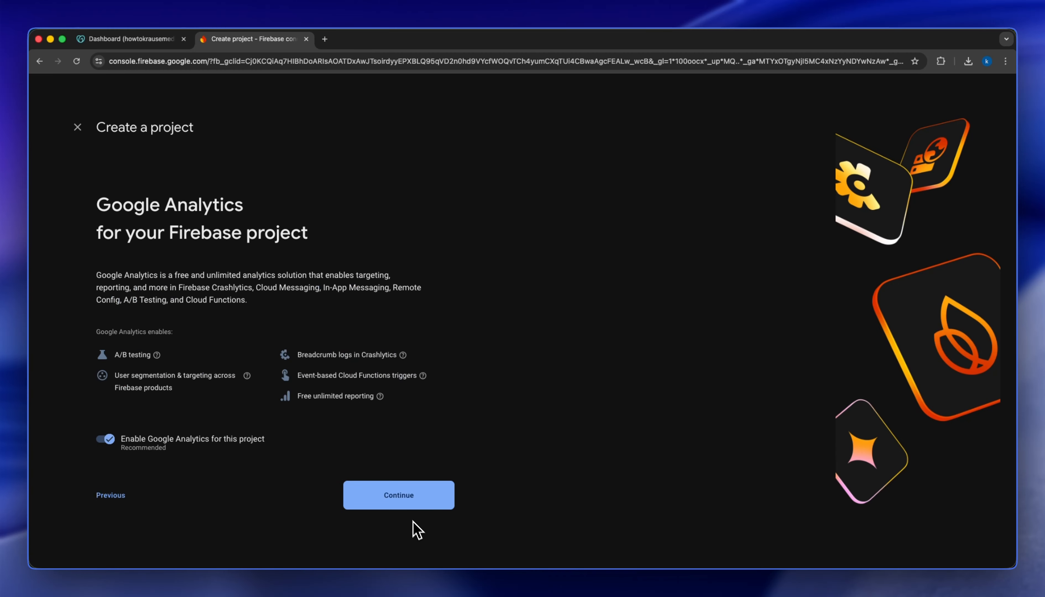
left_click(400, 502)
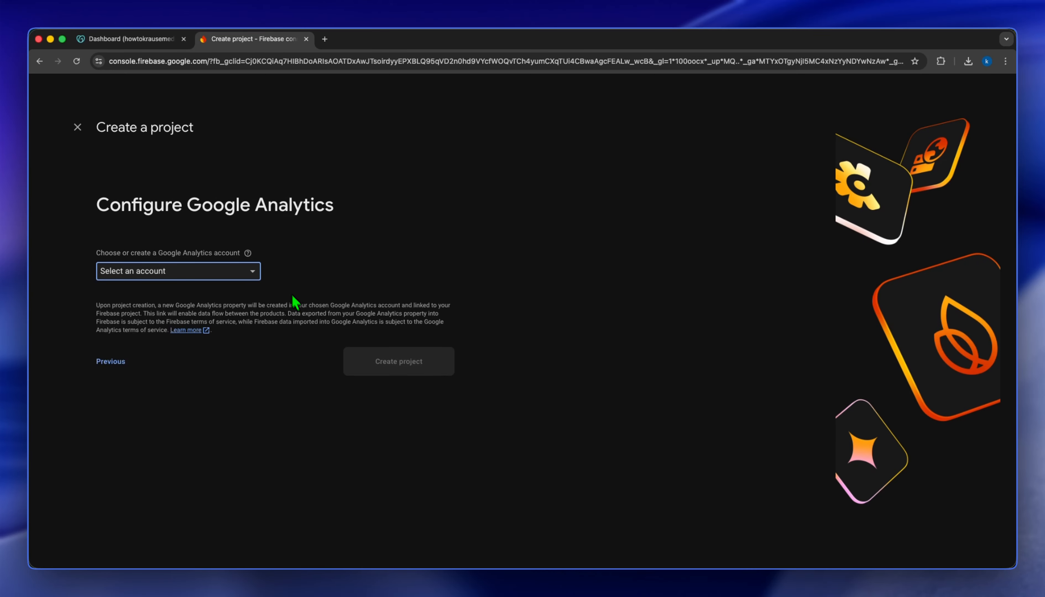
- Choose Maroon Pelican Sample Account as the Google Analytics account, create the project and continue to its overview
left_click_drag(94, 204, 333, 208)
left_click(326, 225)
left_click(249, 267)
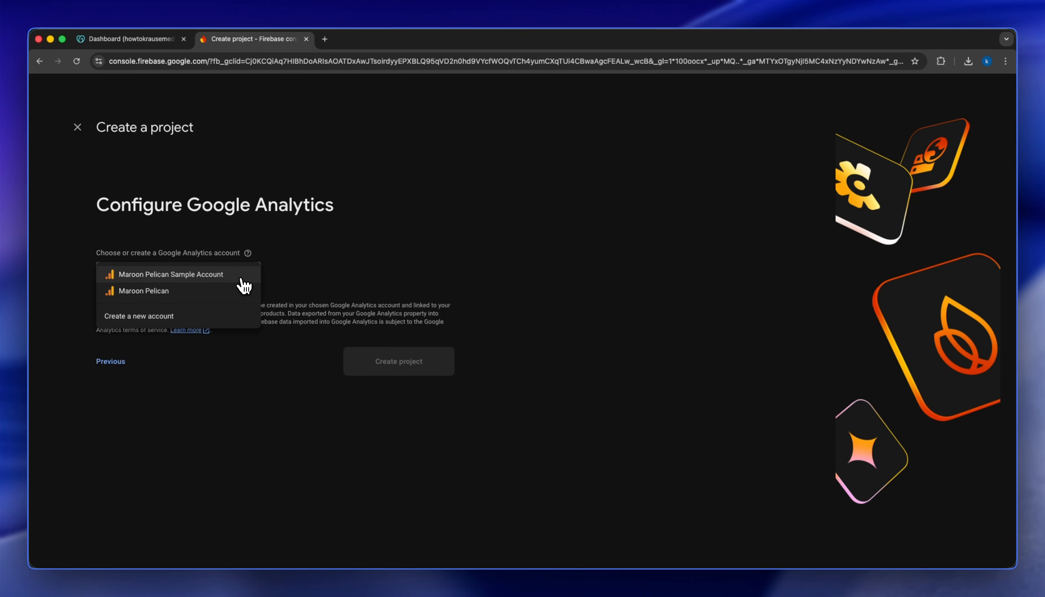
left_click(244, 286)
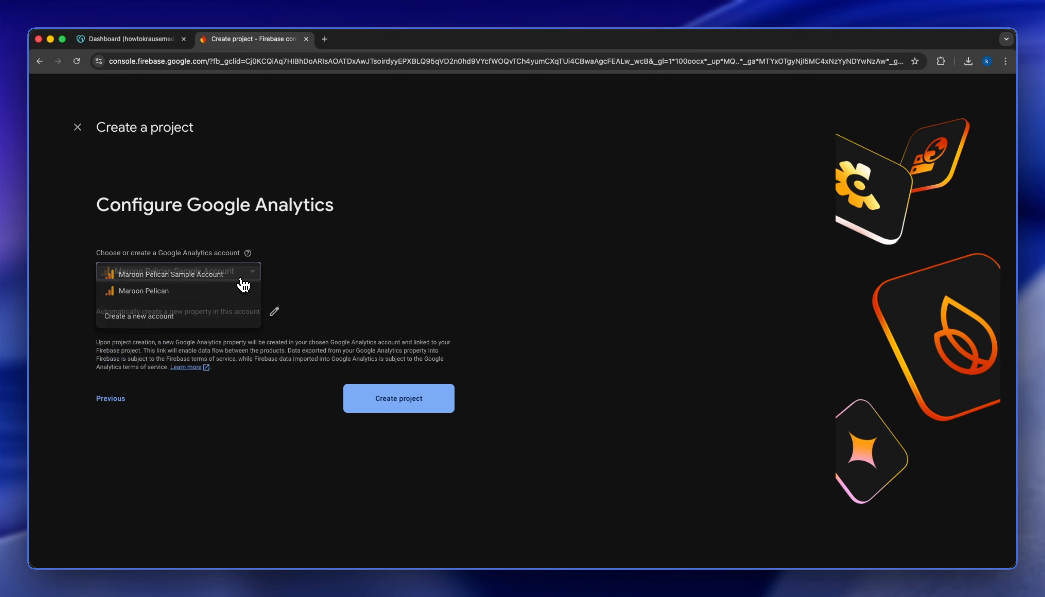
left_click(381, 396)
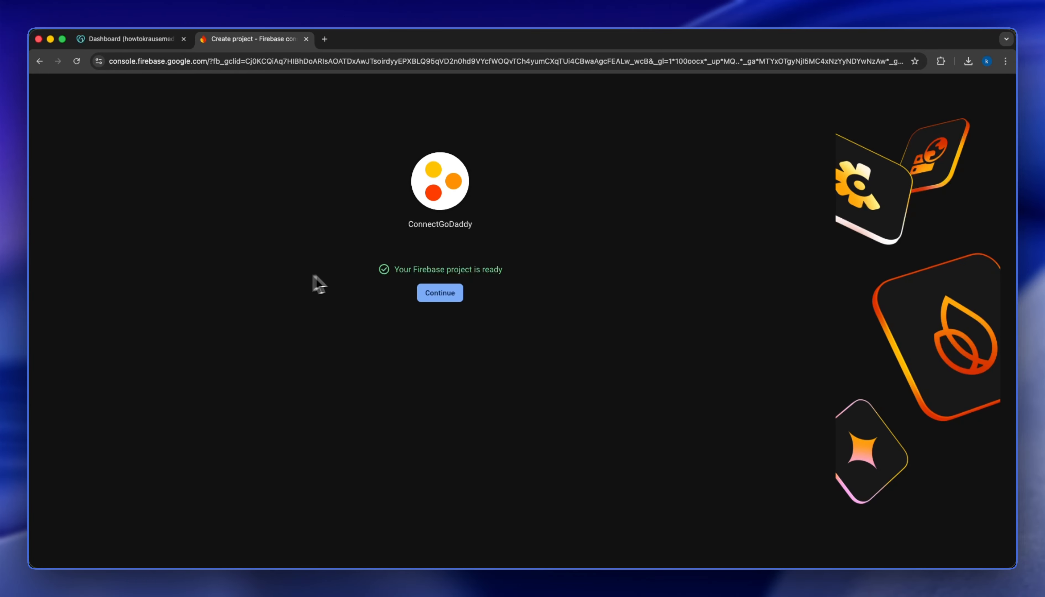
left_click(441, 295)
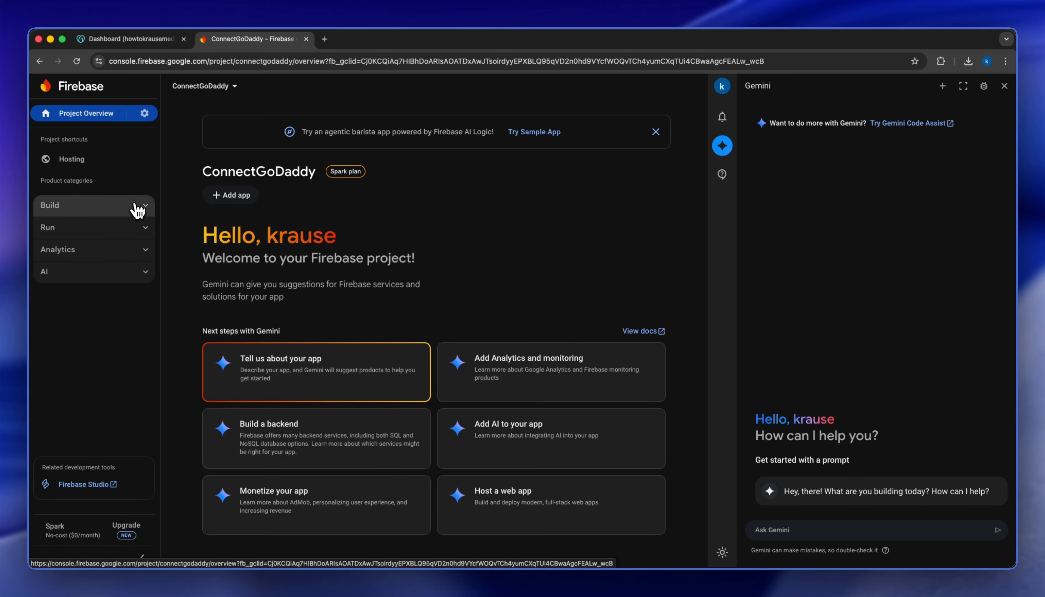
- Open Hosting for the project and go through its setup guide to the site management page without running the commands
left_click(136, 205)
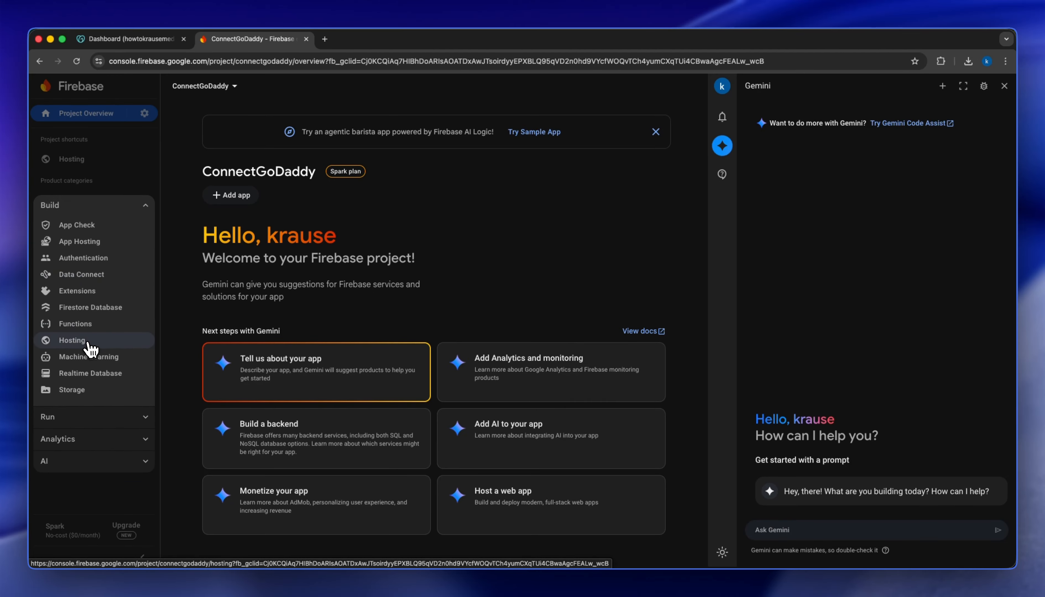
left_click(89, 342)
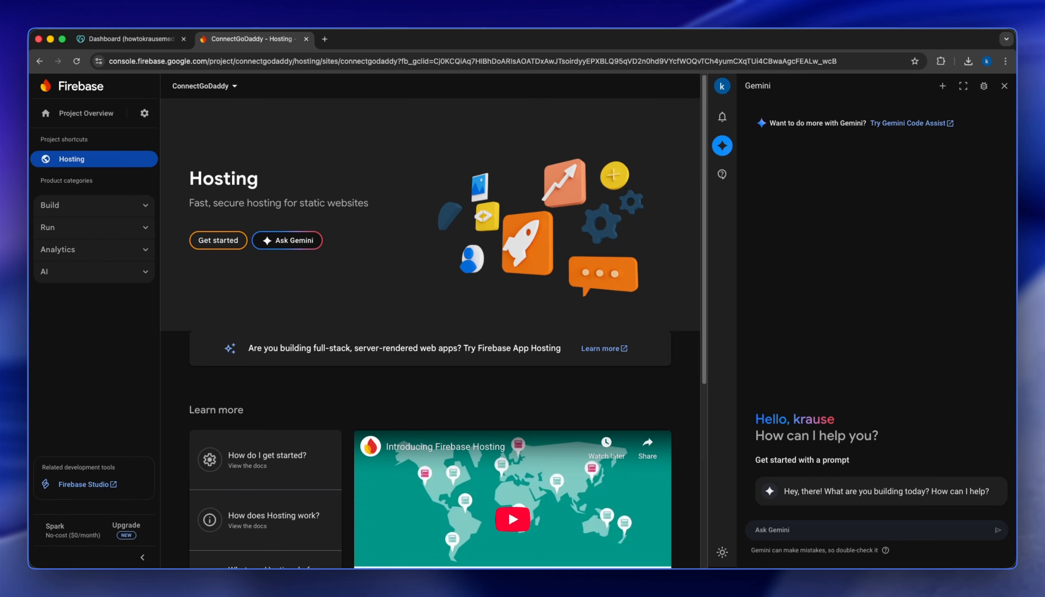
left_click(219, 240)
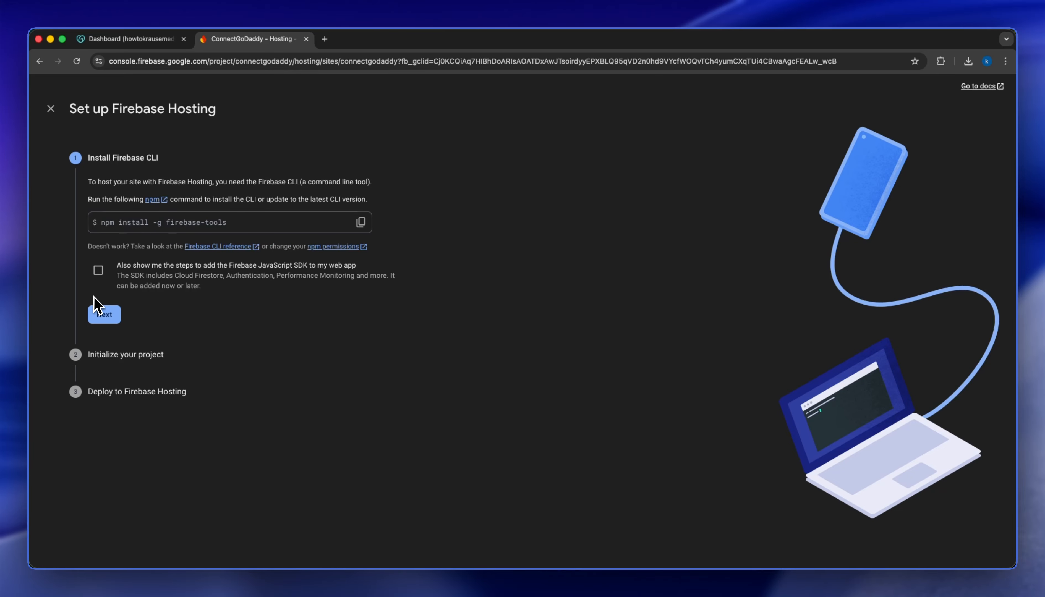
left_click(101, 314)
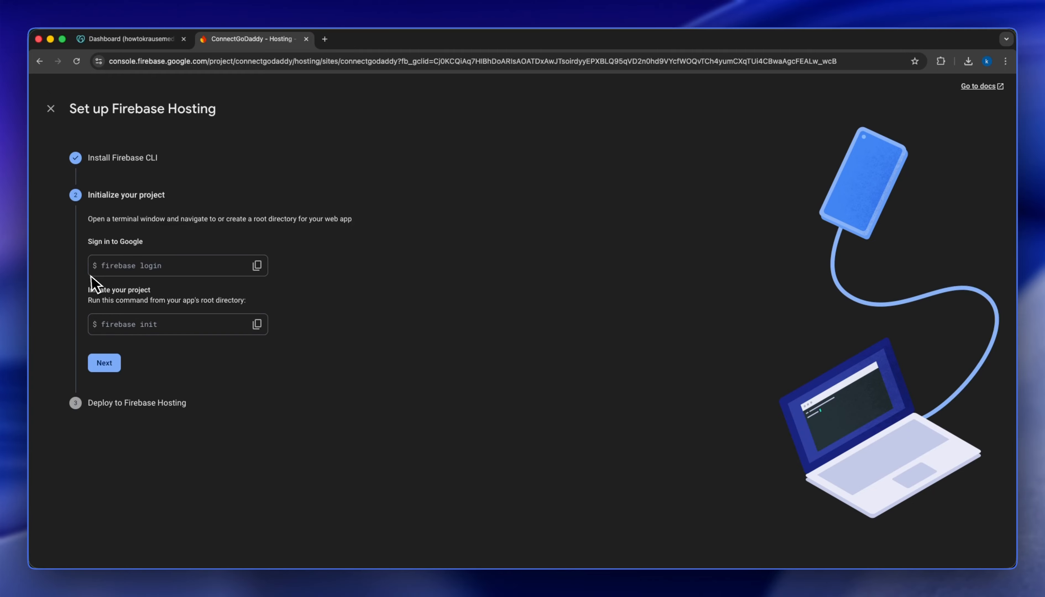
left_click(101, 365)
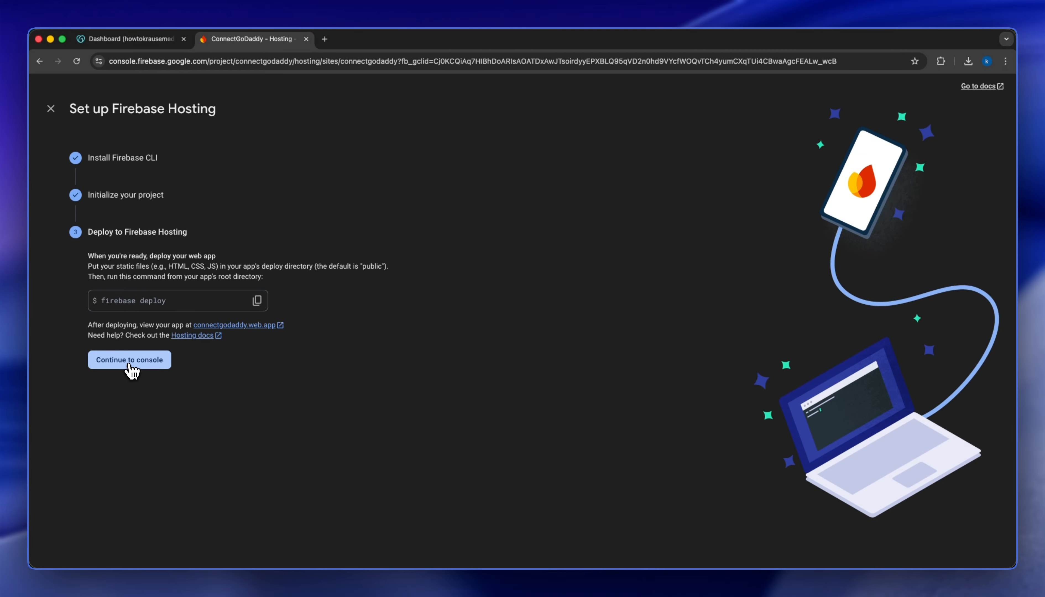
left_click(131, 366)
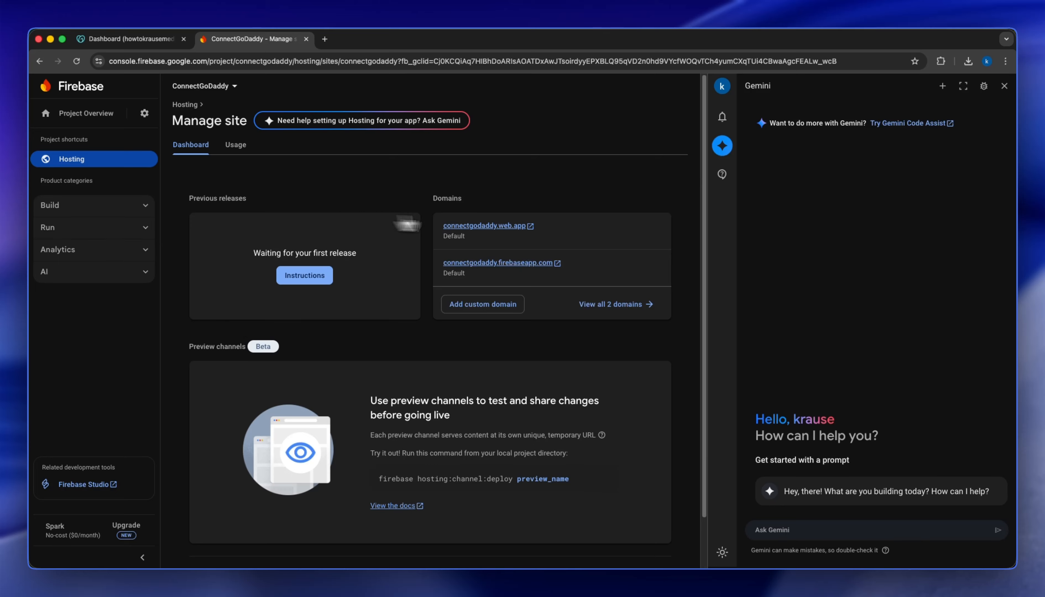
- Open the form for adding a custom domain to the hosting site, ready for the domain name
left_click_drag(433, 199, 489, 203)
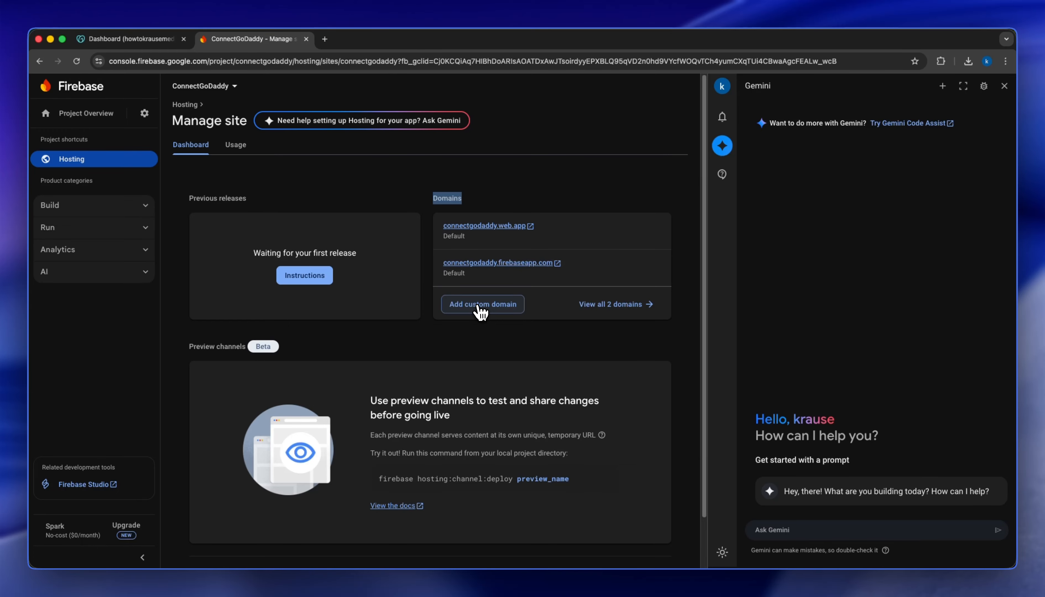
left_click(477, 305)
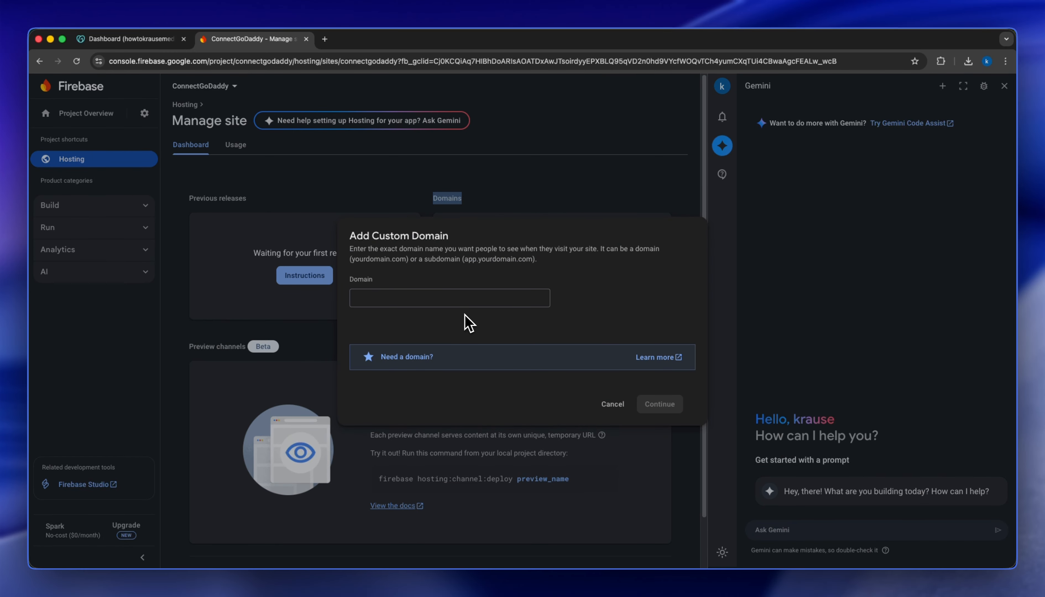
left_click(438, 298)
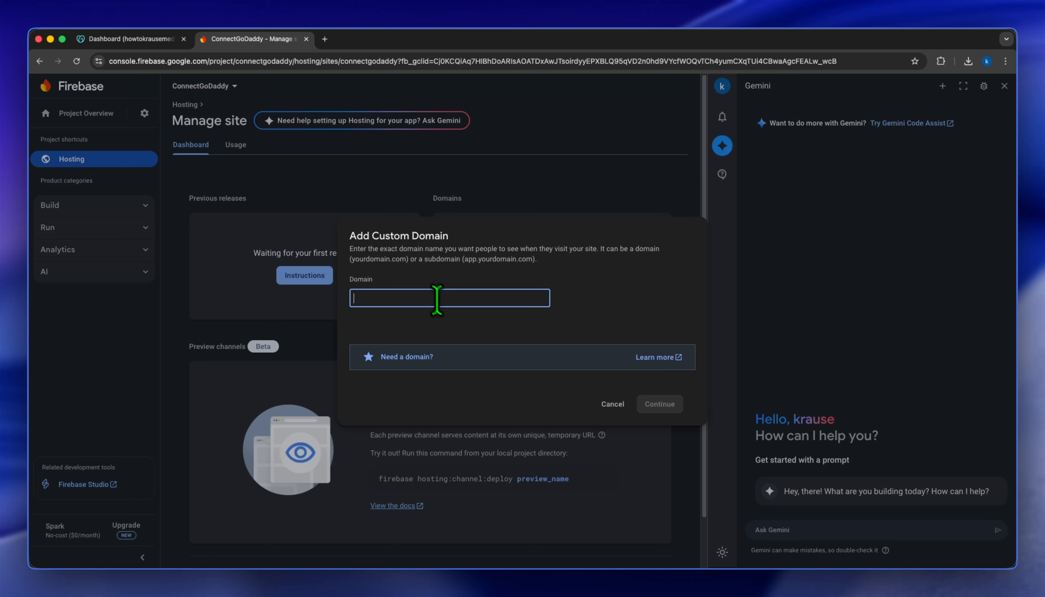
- Switch to GoDaddy and copy the domain name howtokrausemedia.club from its domain settings
left_click(125, 39)
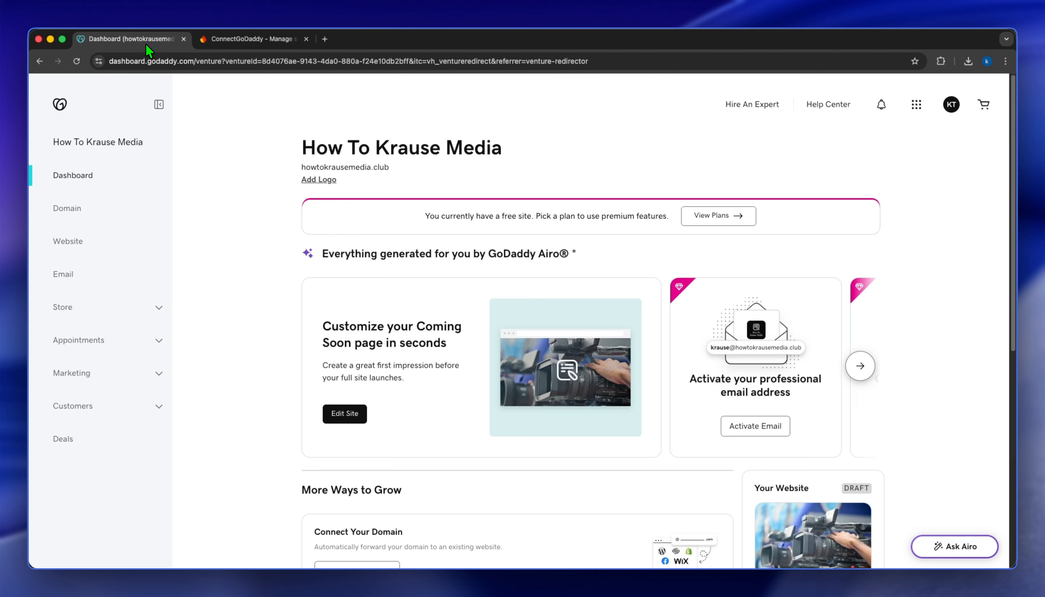
left_click(94, 213)
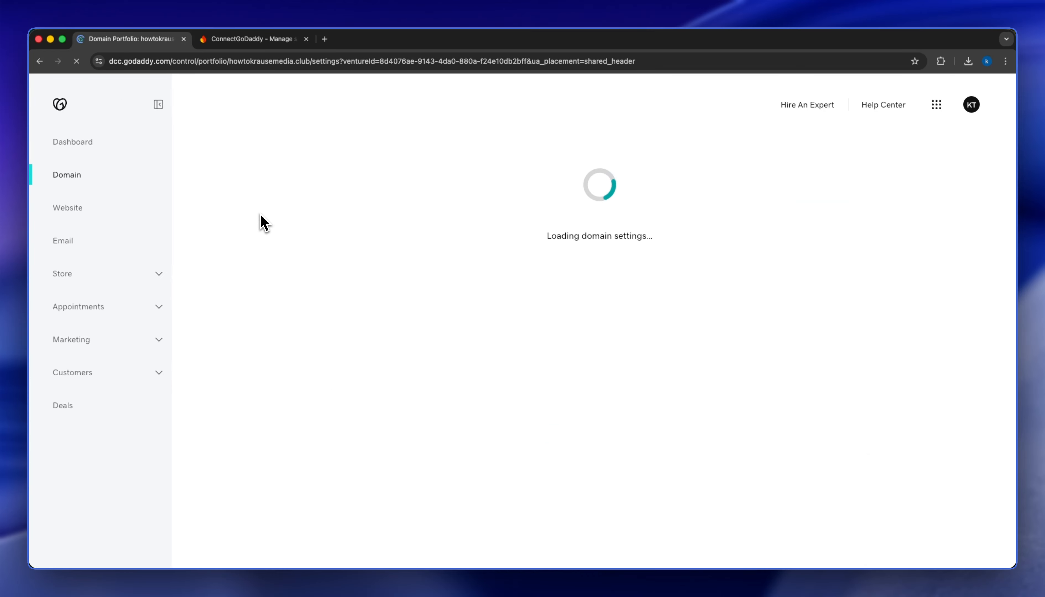
left_click_drag(394, 193, 266, 191)
right_click(277, 191)
left_click(299, 214)
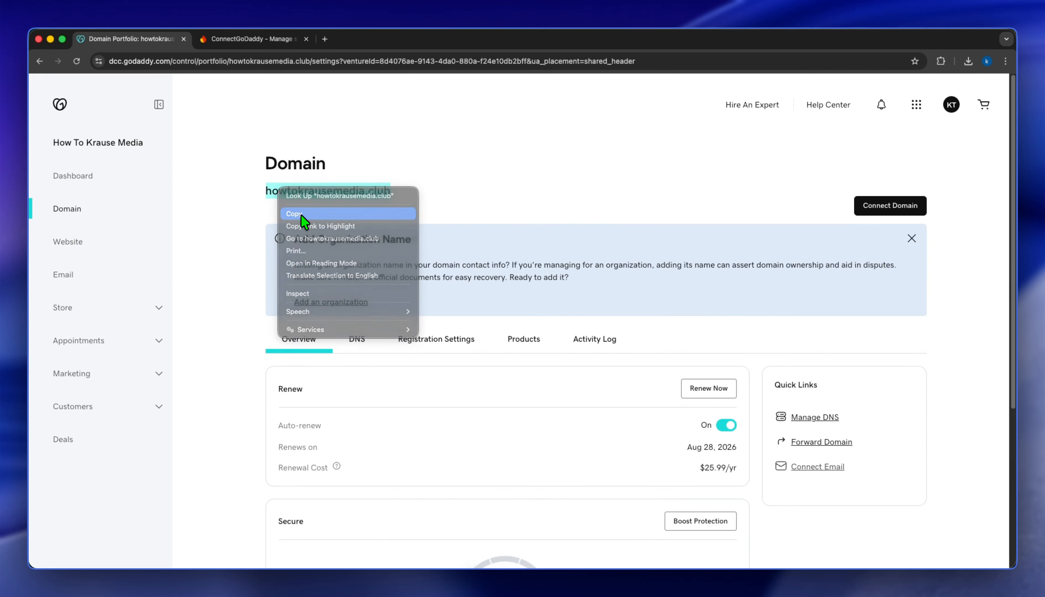
- Switch back to Firebase and add howtokrausemedia.club as the hosting site's custom domain
left_click(240, 41)
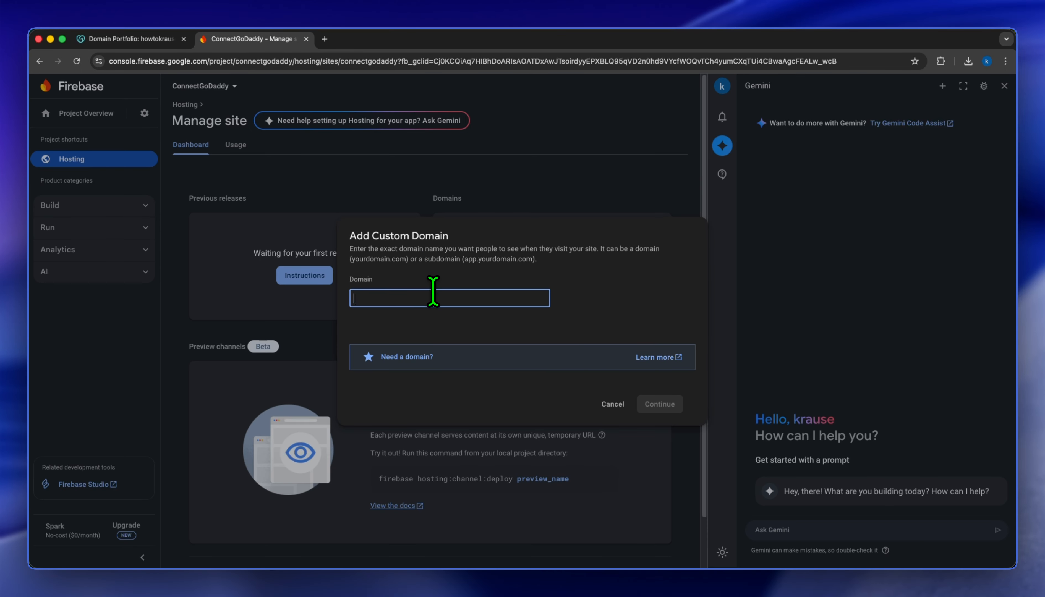
right_click(433, 292)
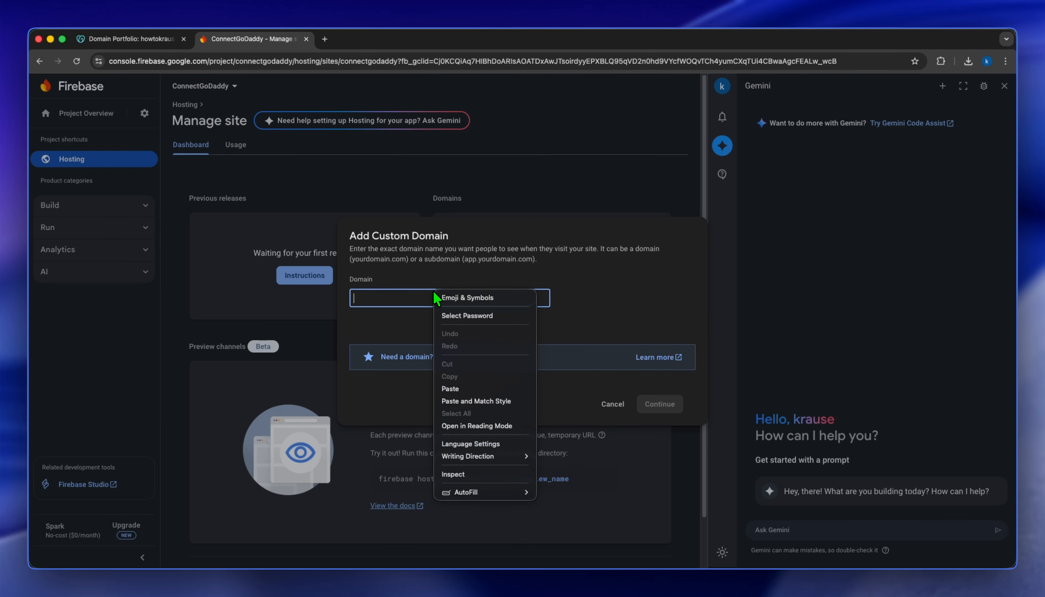
left_click(472, 390)
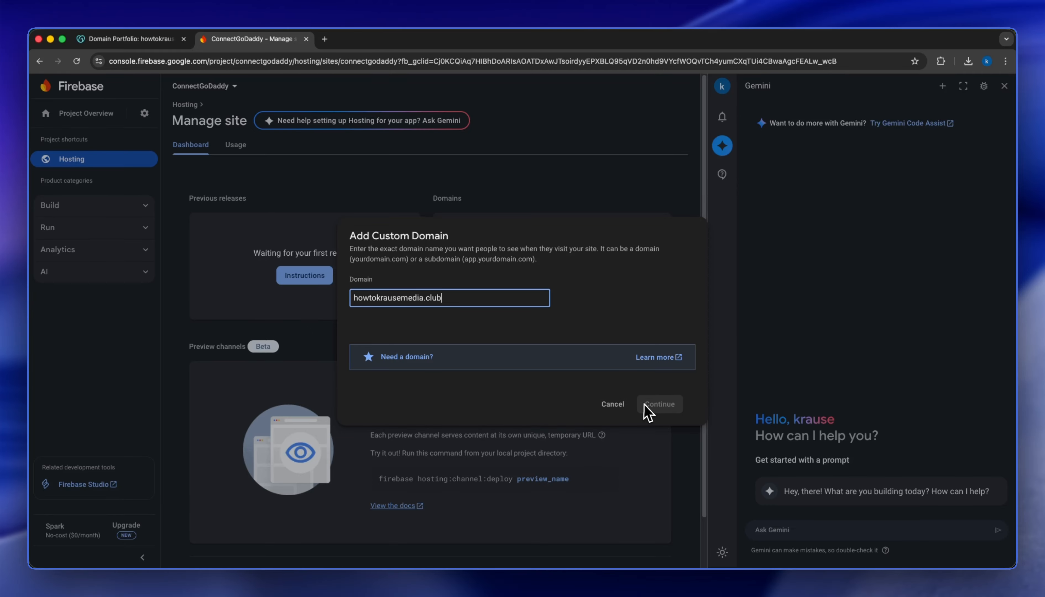
left_click(656, 411)
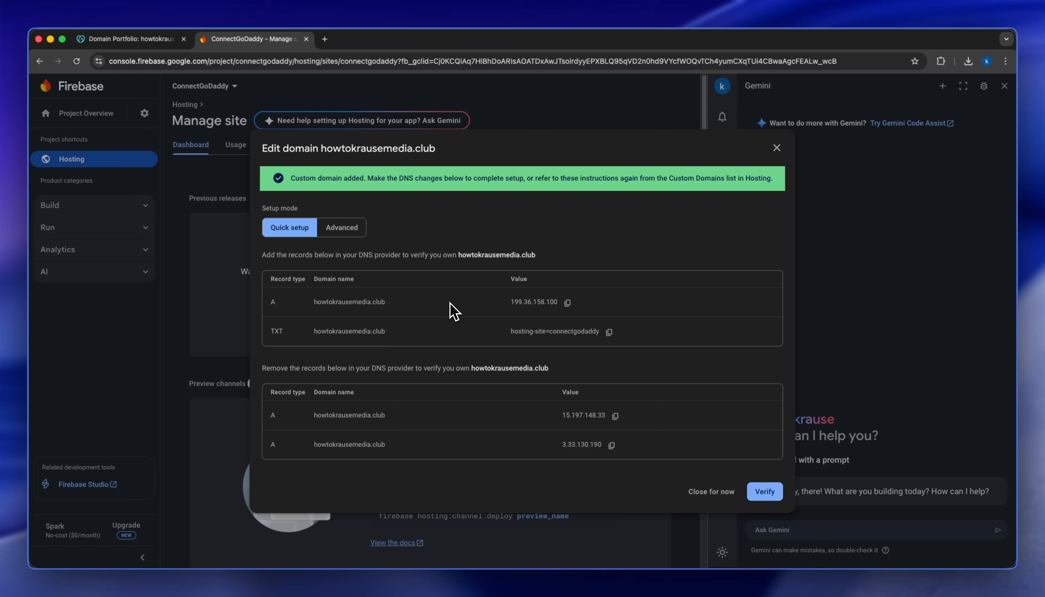
- Check the DNS record instructions, switch to GoDaddy and open the DNS records of howtokrausemedia.club
left_click_drag(262, 255, 441, 256)
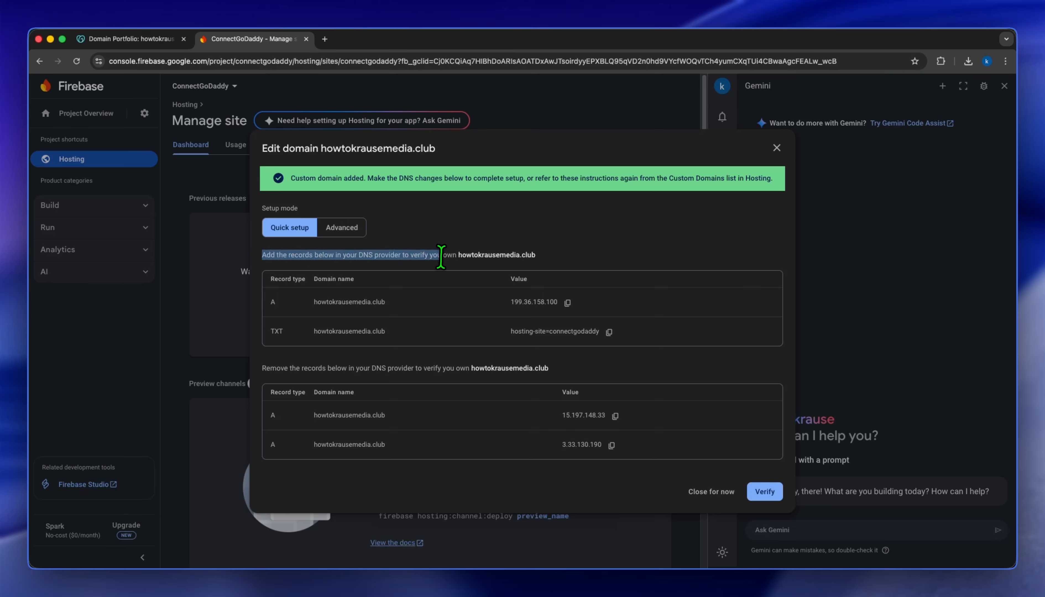
left_click(434, 272)
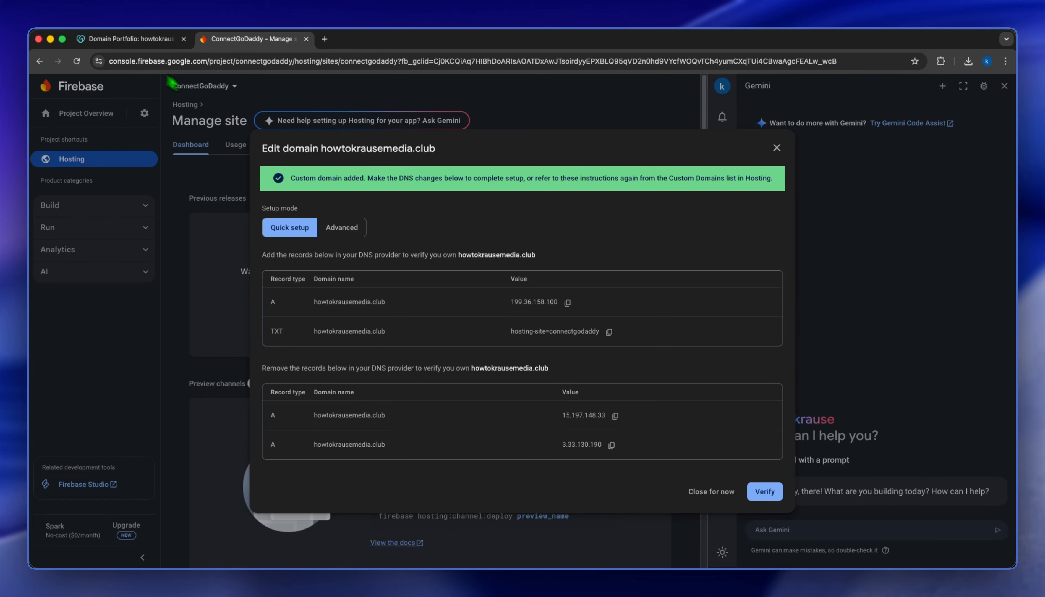
left_click(139, 42)
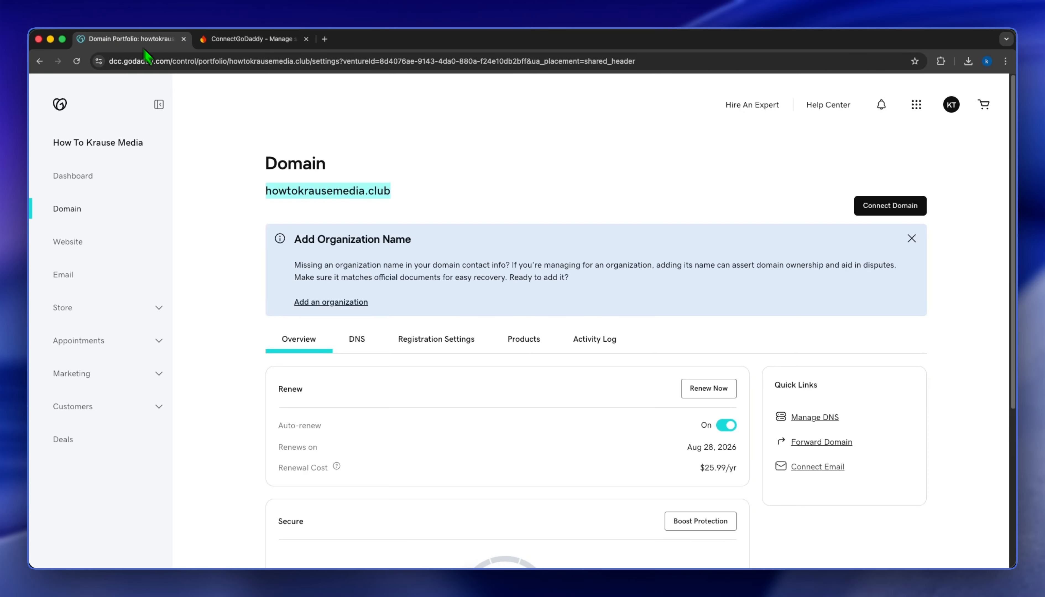
left_click(374, 343)
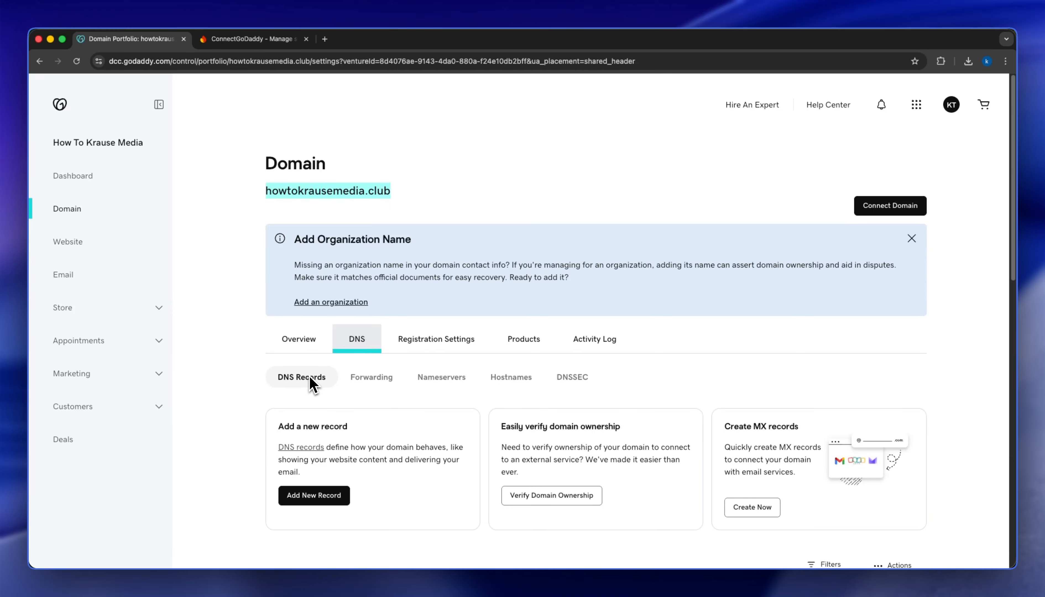
- Start a new DNS record for the domain and set its type to TXT
left_click_drag(1013, 259, 1016, 436)
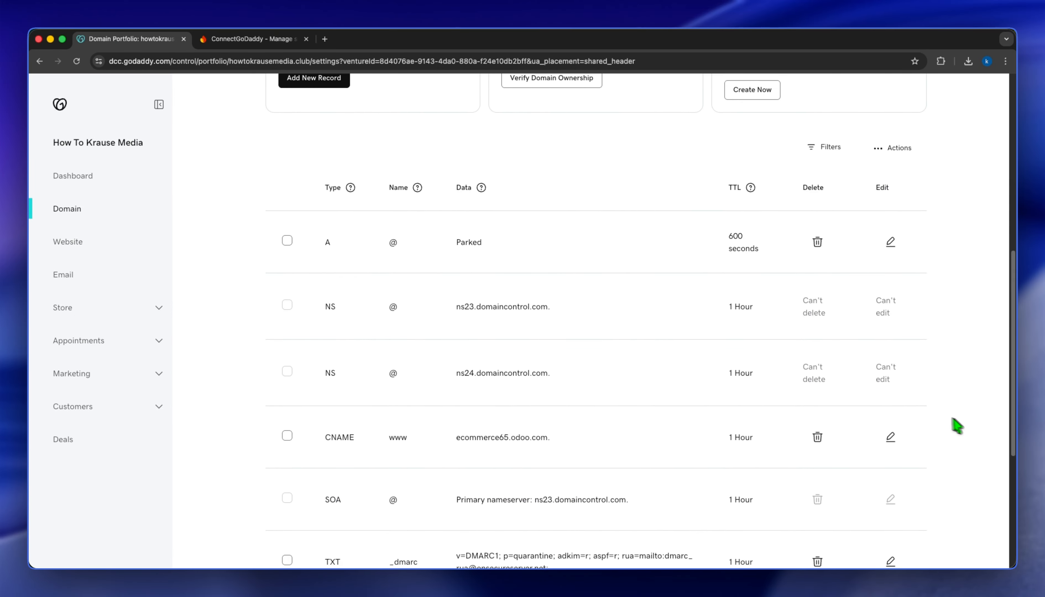
scroll(737, 290, "up", 3)
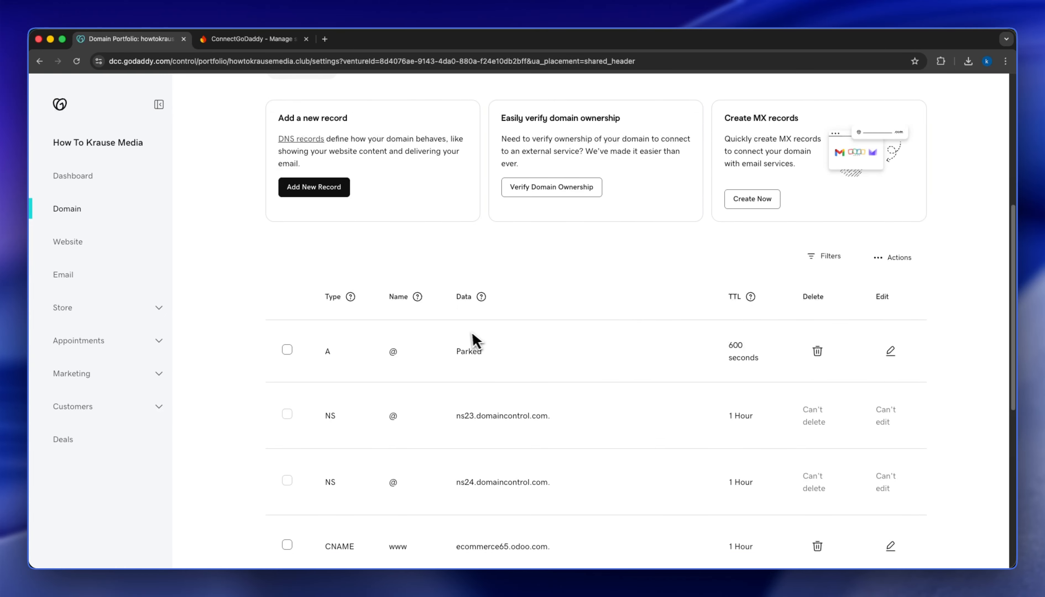
left_click(332, 197)
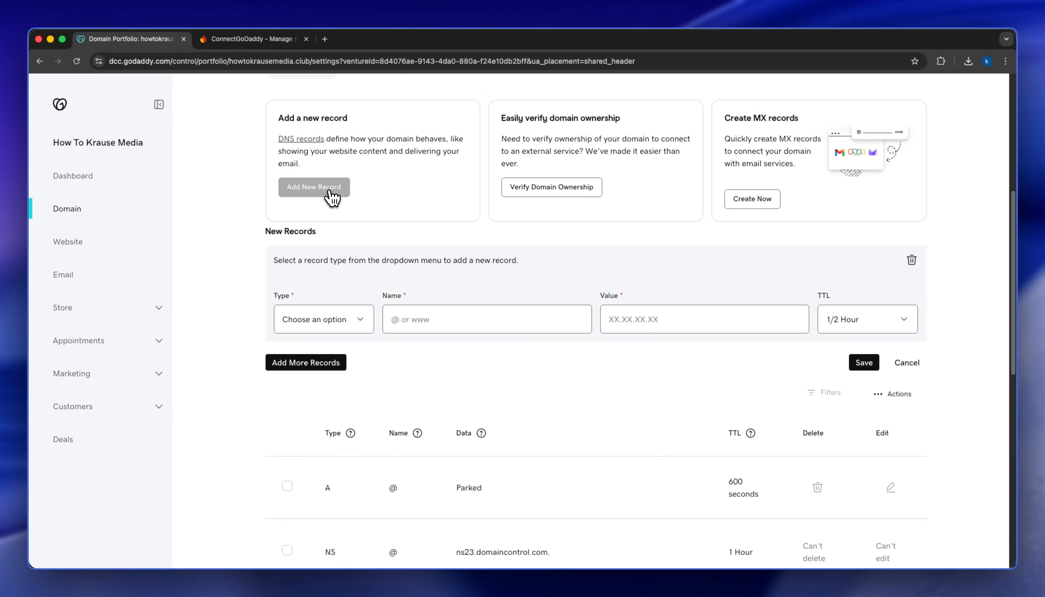
left_click(338, 327)
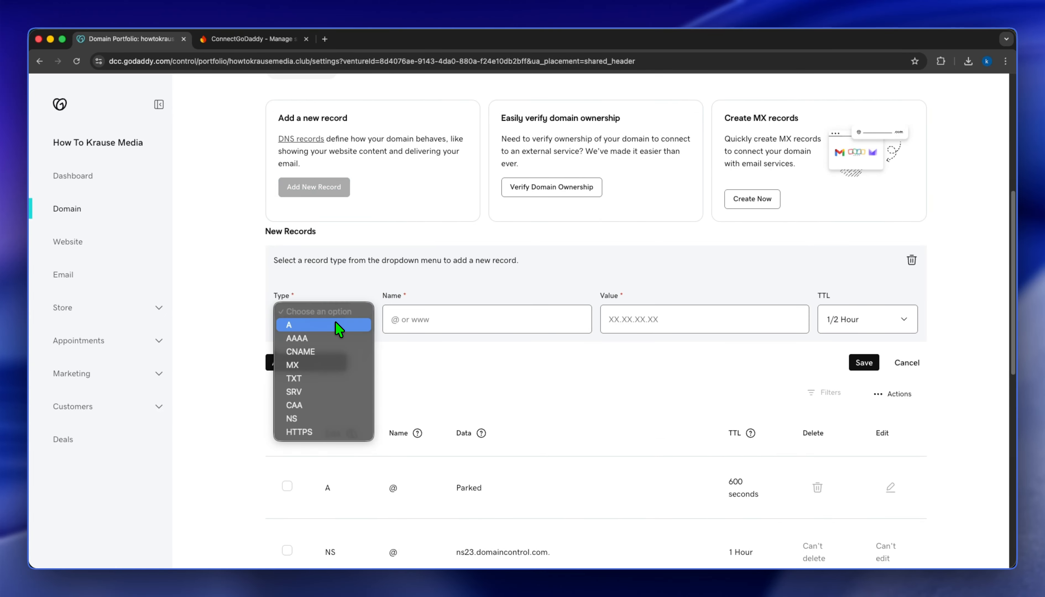
left_click(337, 381)
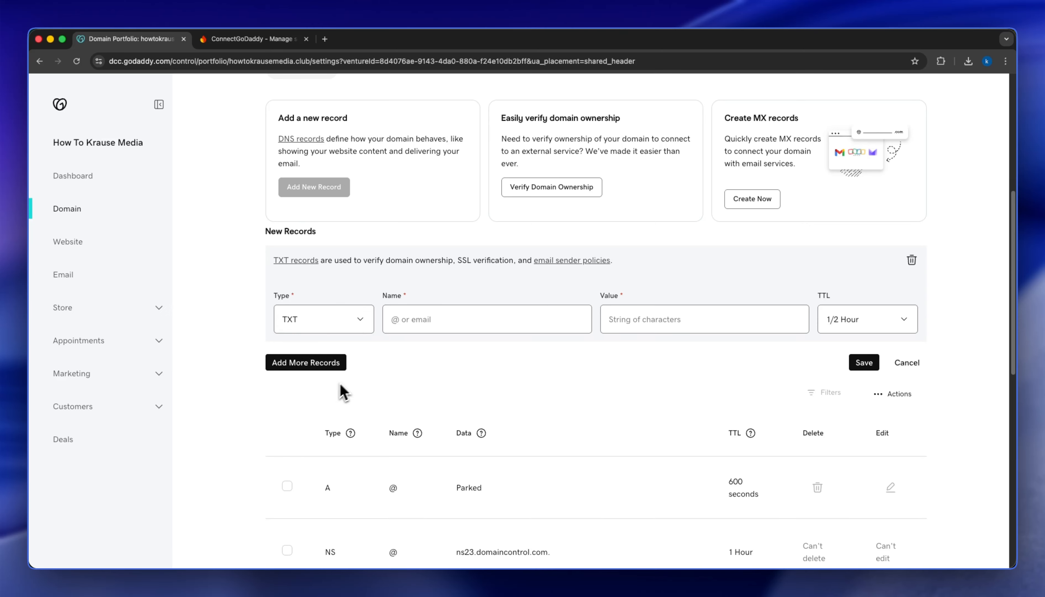
- Copy the TXT record's domain name howtokrausemedia.club from Firebase and enter it as the new GoDaddy record's name
left_click(419, 322)
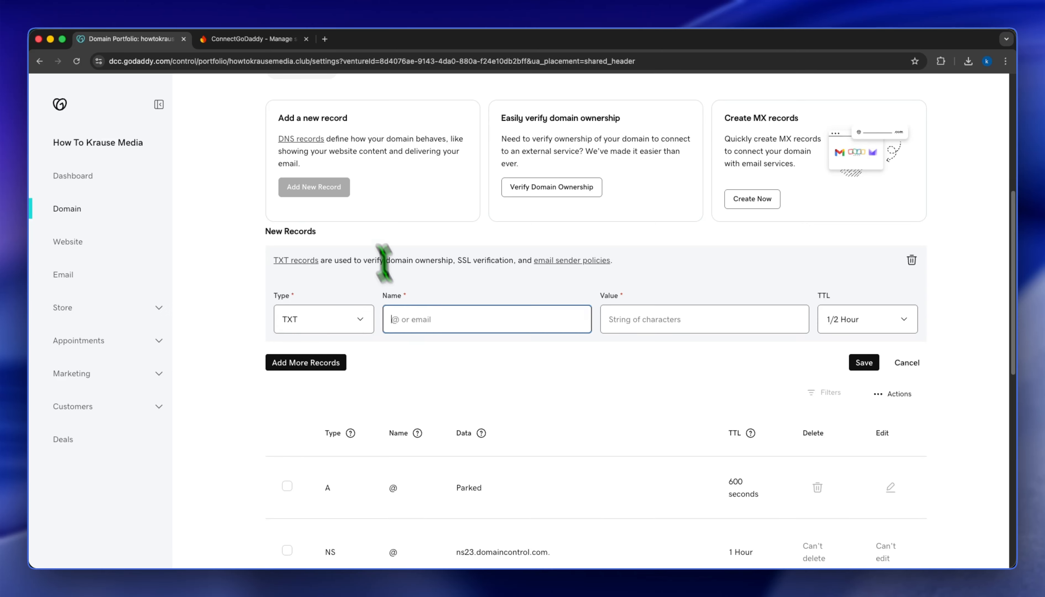
left_click(261, 45)
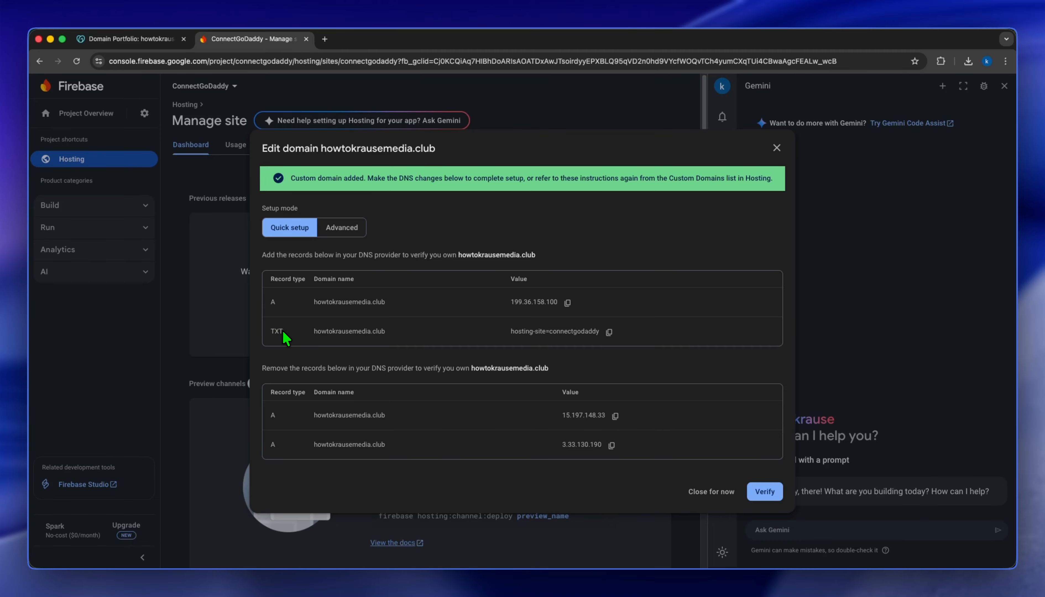
left_click_drag(313, 331, 392, 331)
right_click(381, 332)
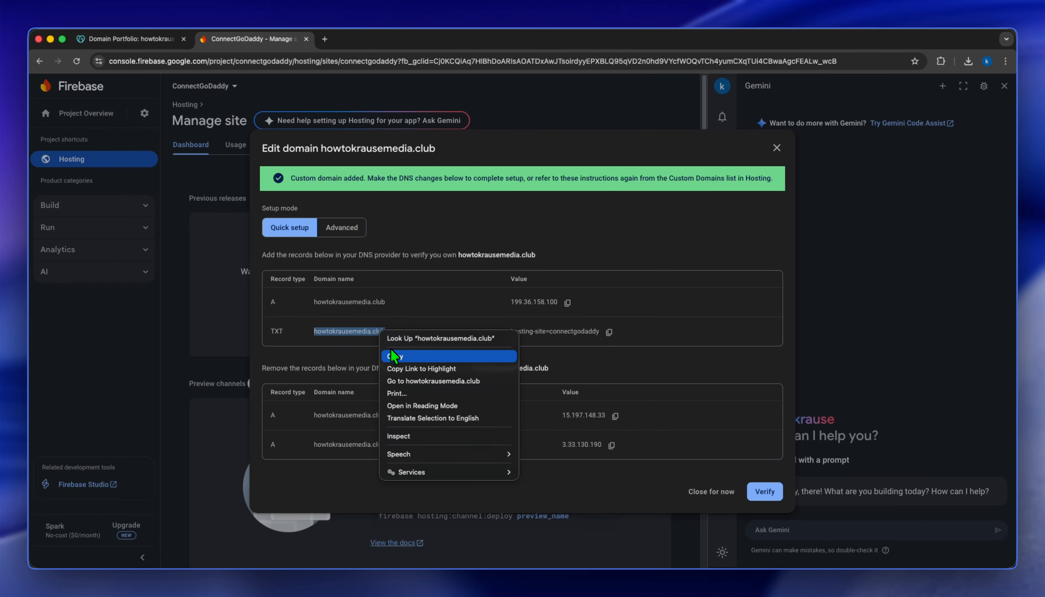
left_click(396, 358)
left_click(163, 40)
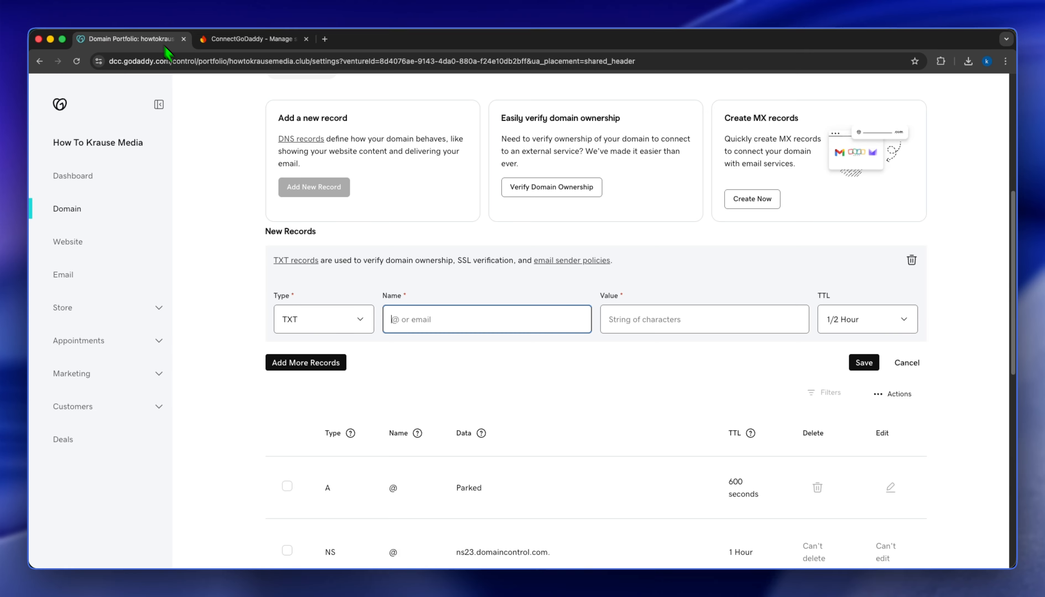
right_click(401, 325)
left_click(429, 418)
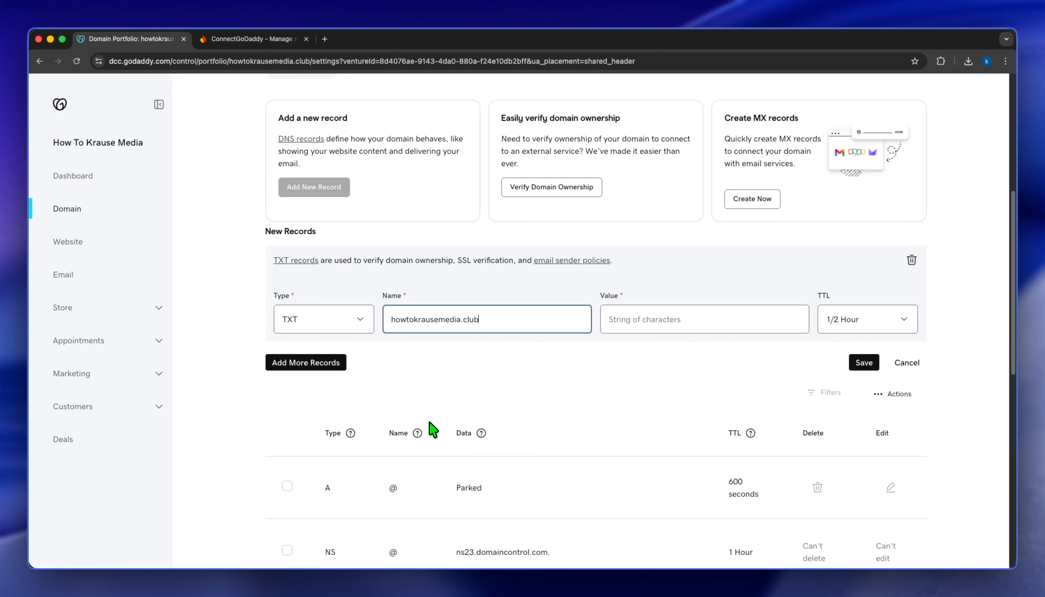
- Copy the TXT value hosting-site=connectgodaddy from Firebase into the GoDaddy record's value, save the record and check it in the list
left_click(641, 321)
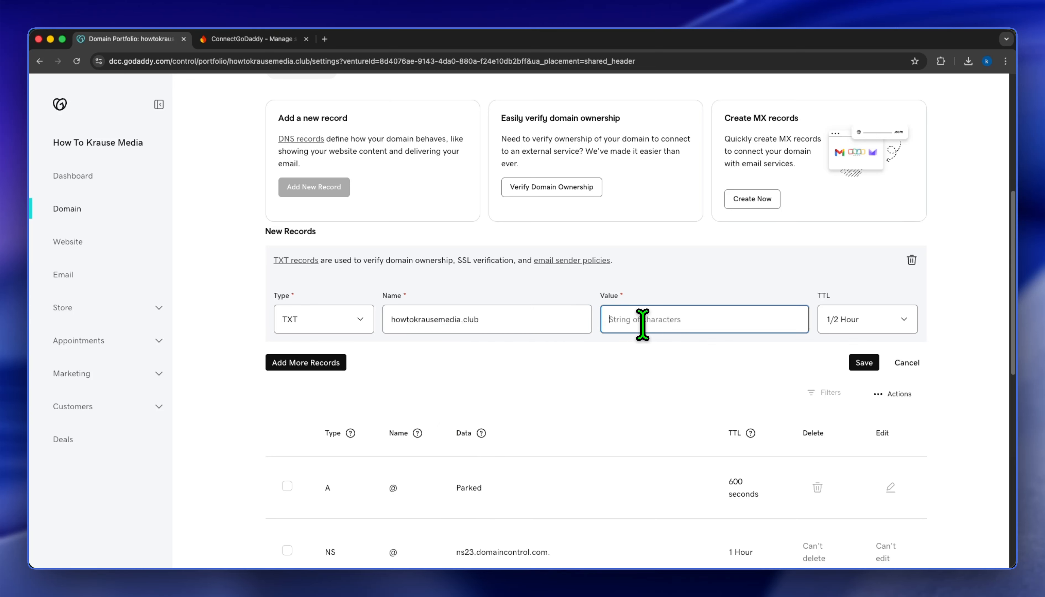
left_click(252, 39)
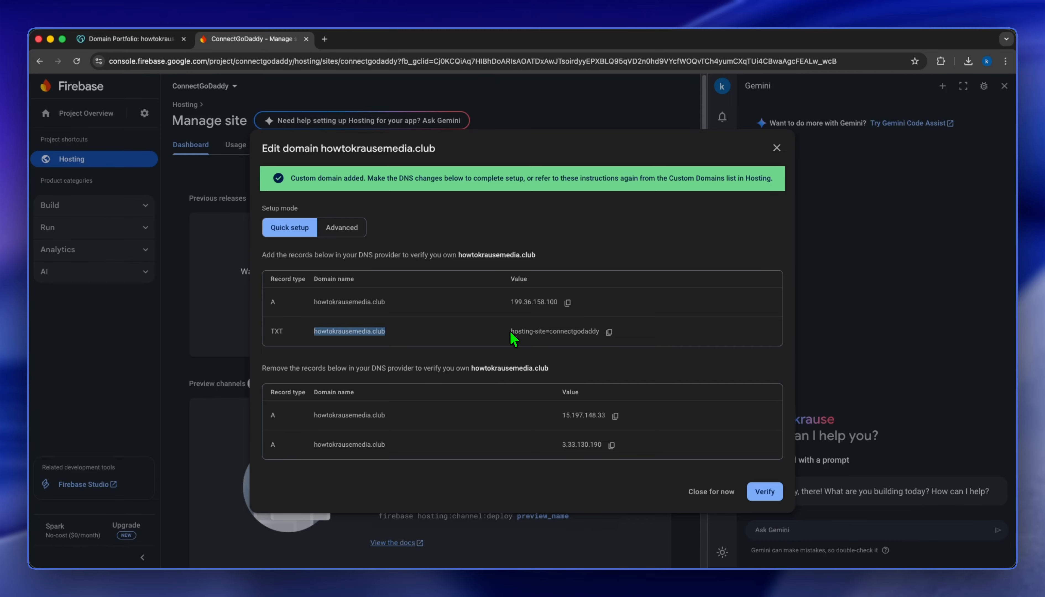
left_click(609, 331)
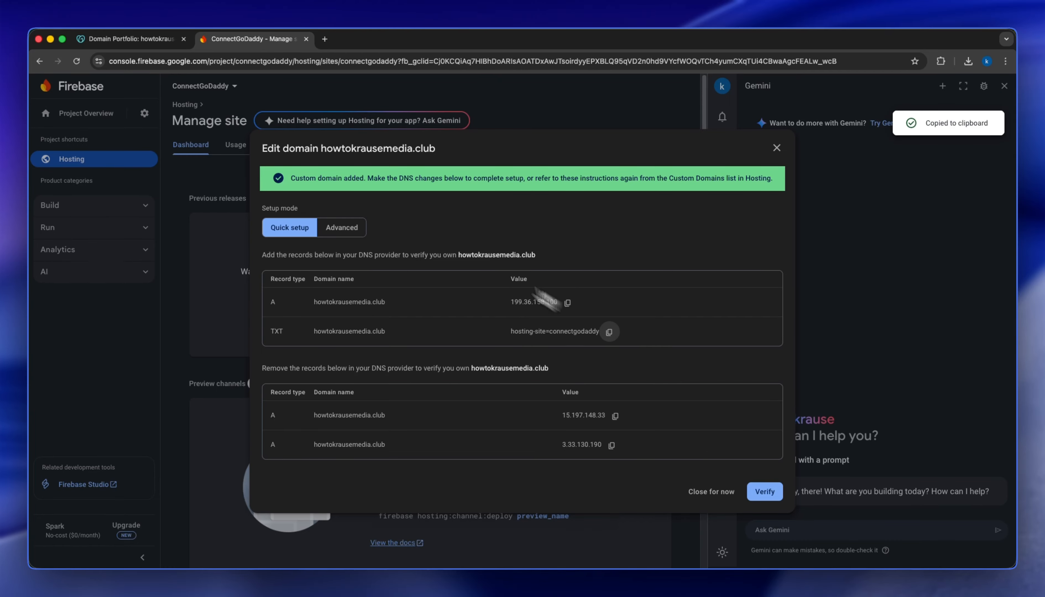
left_click(163, 42)
right_click(656, 323)
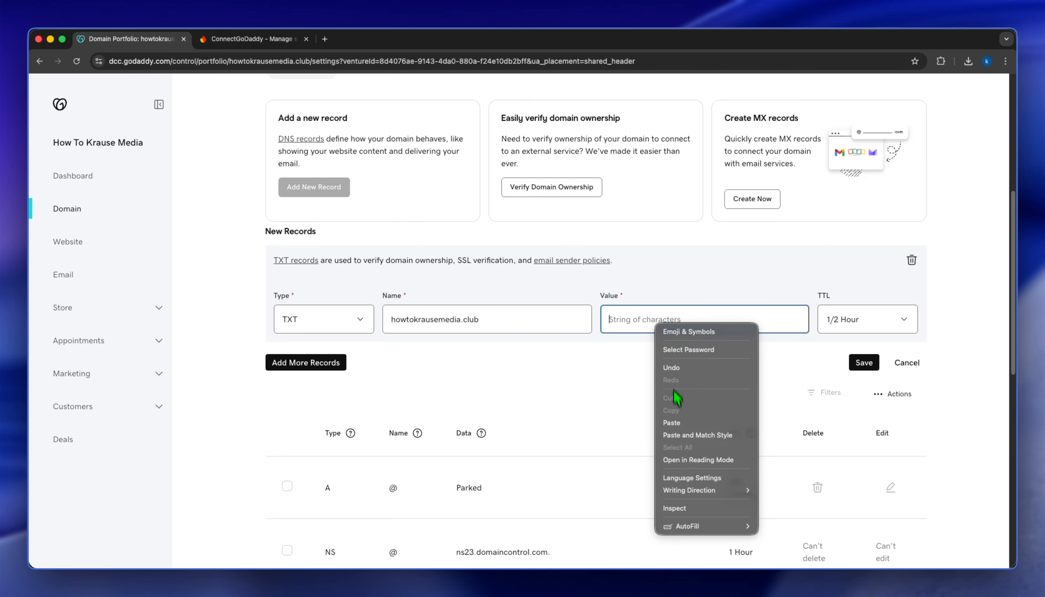
left_click(680, 423)
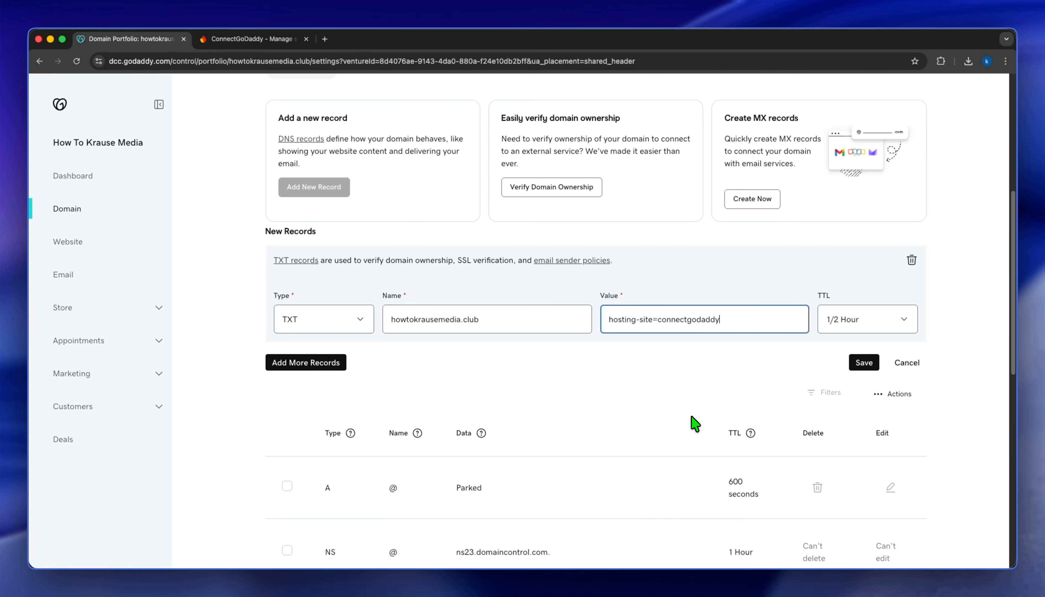
left_click(867, 364)
key("Return")
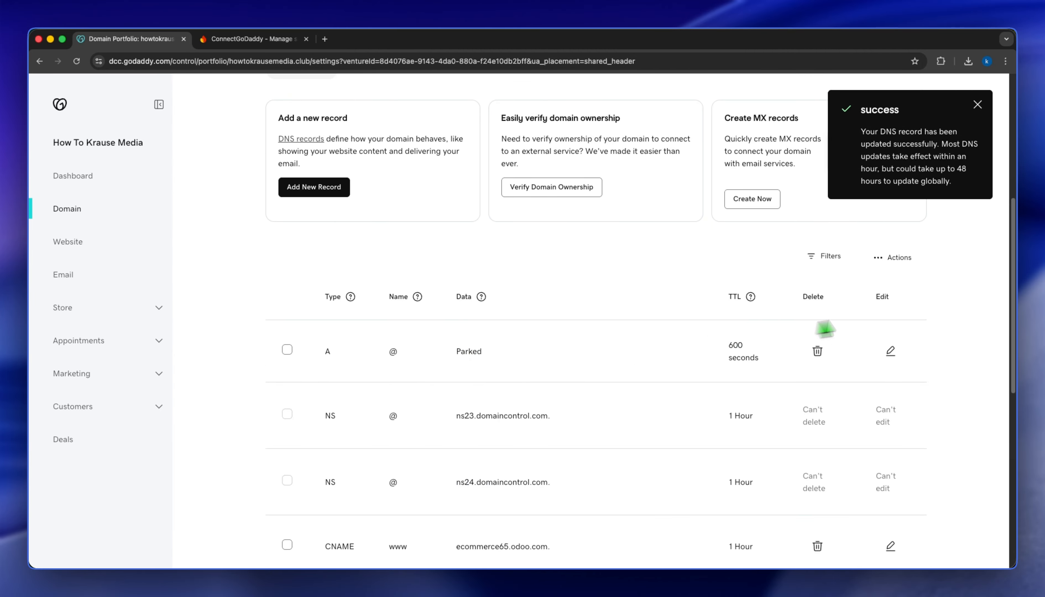
left_click_drag(1011, 279, 1010, 381)
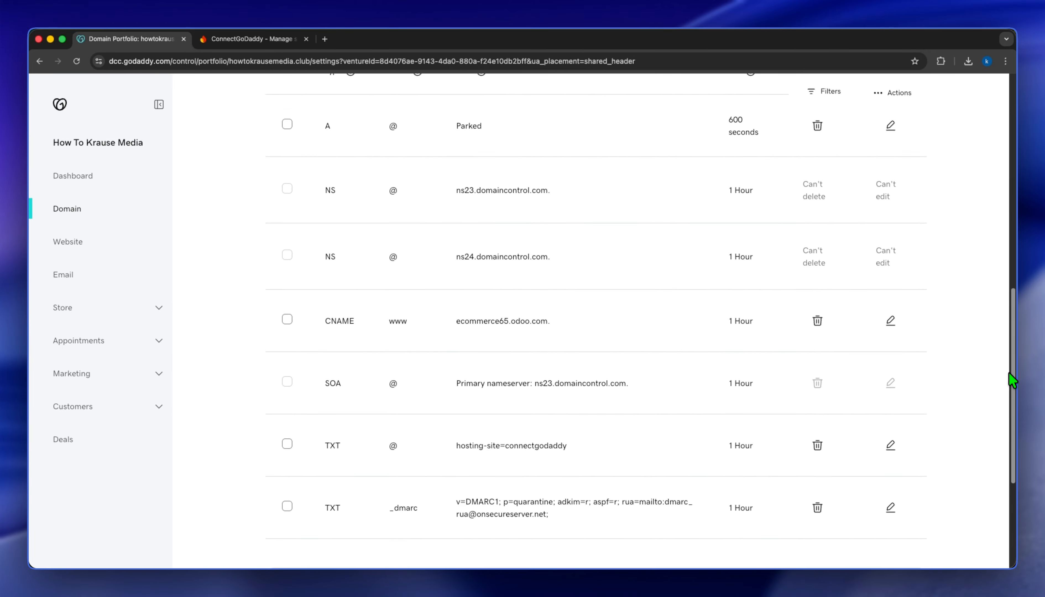
- Check the required A record in Firebase, return to GoDaddy and start a new A record with the name @
left_click(265, 39)
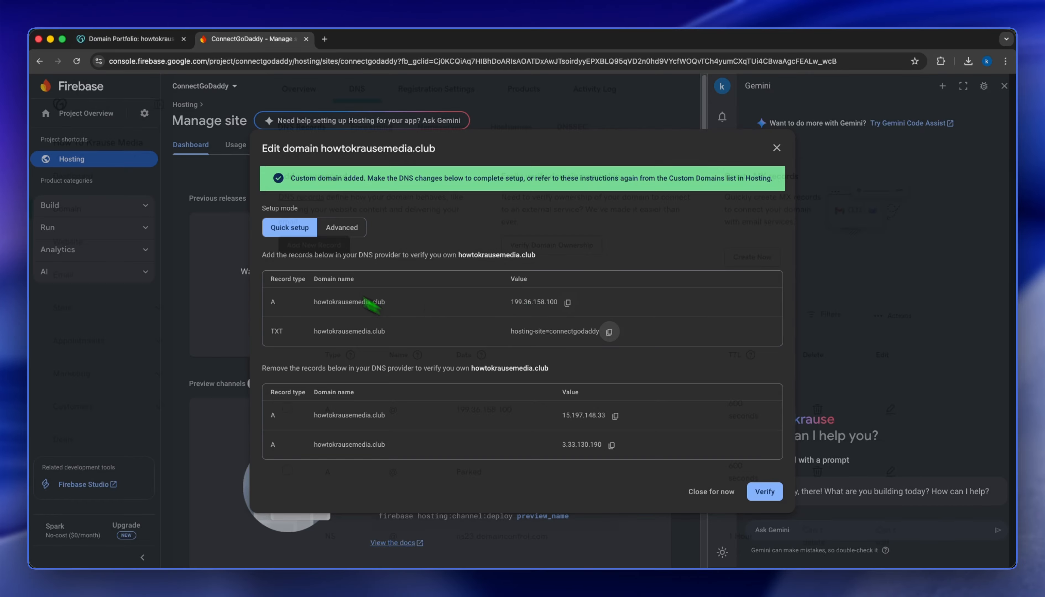
left_click(146, 40)
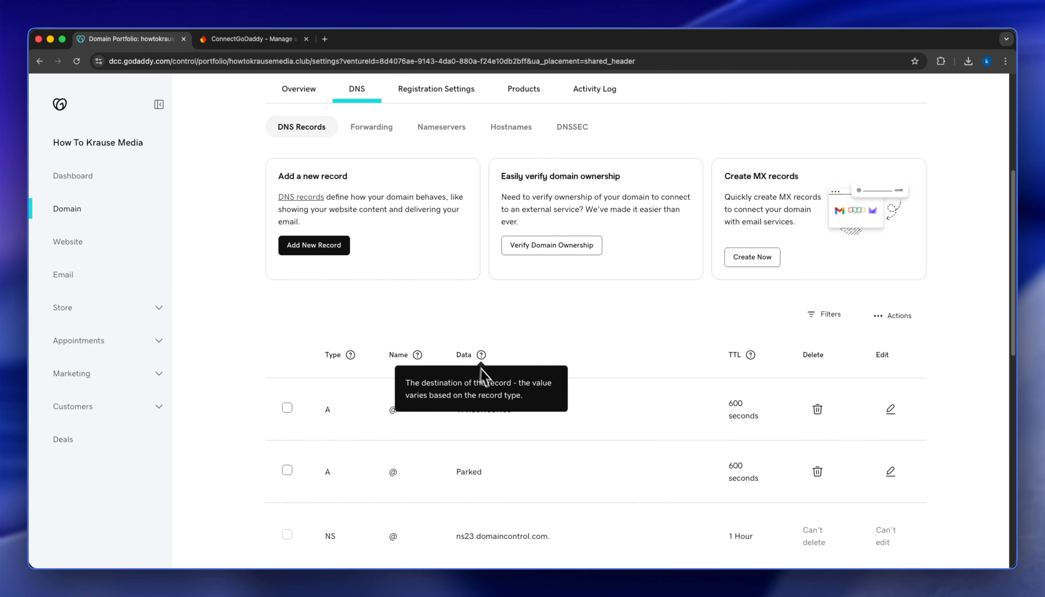
left_click(314, 245)
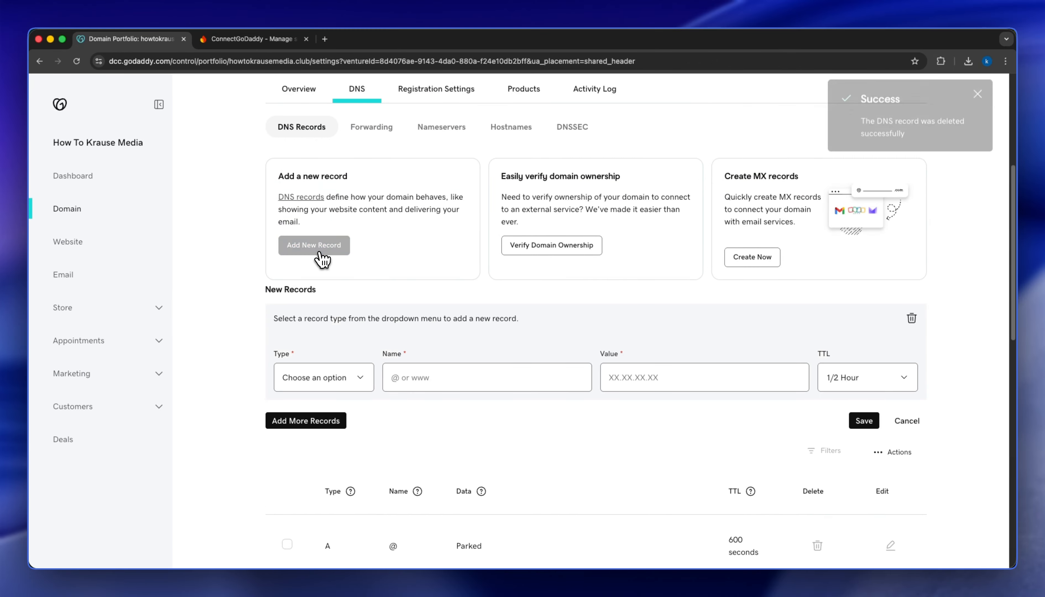
left_click(332, 378)
left_click(329, 383)
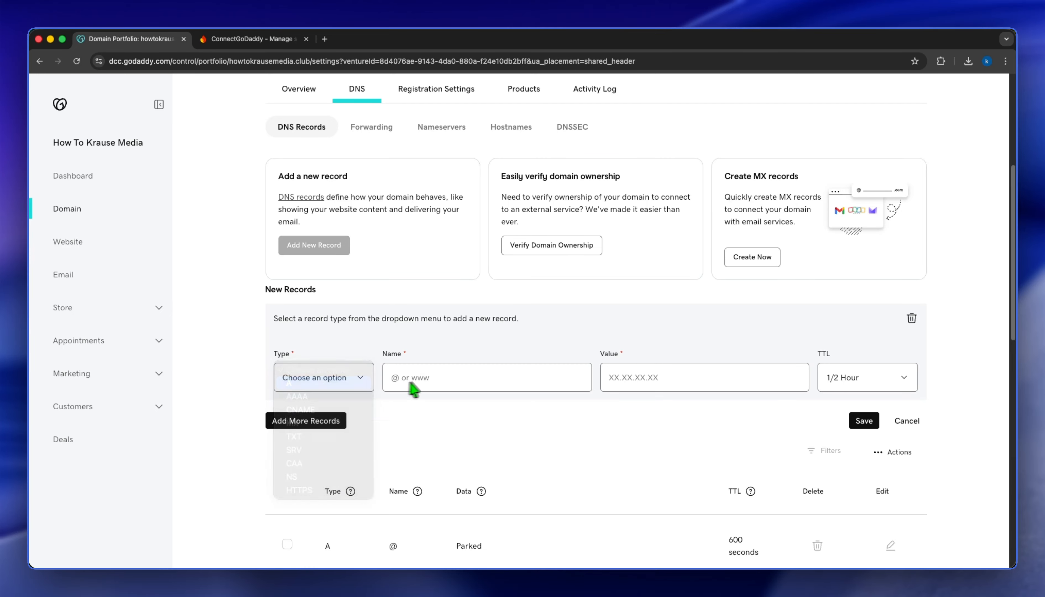
left_click(433, 379)
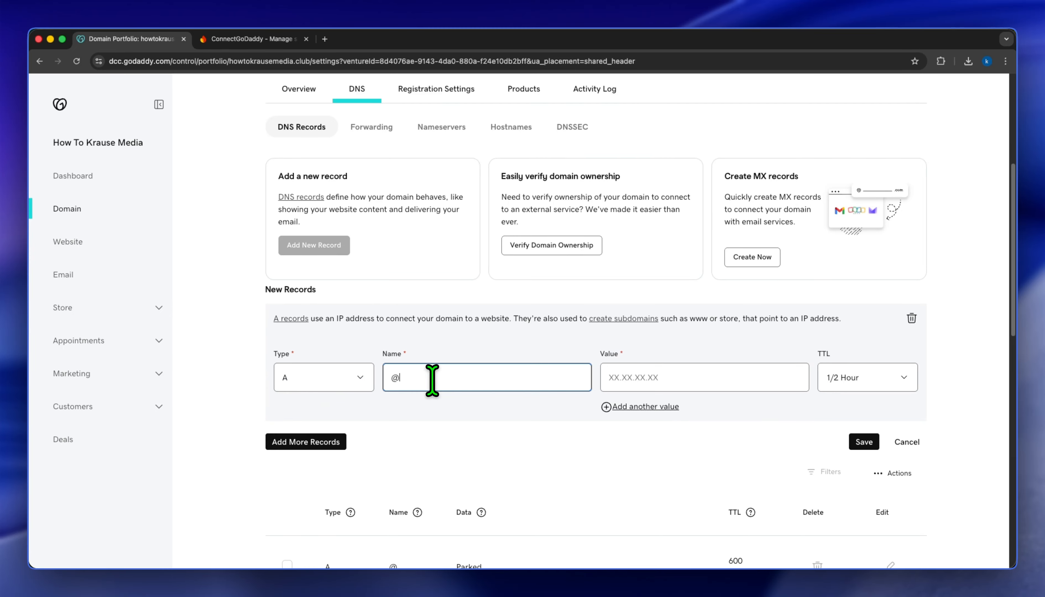
- Set the A record's value to 199.36.158.100 and save the record
left_click(646, 375)
type("199.36.158.100")
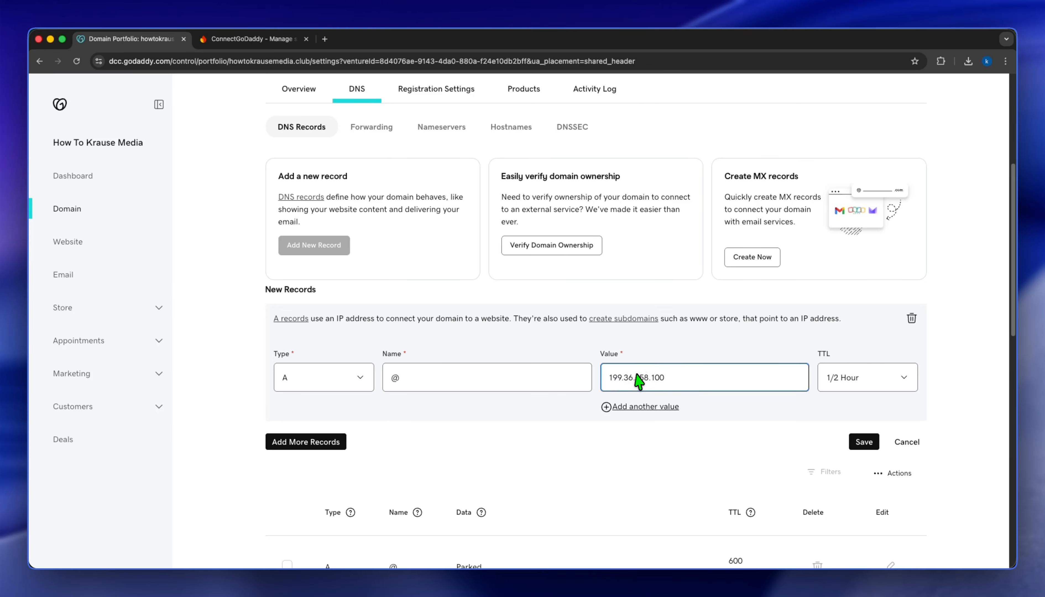
double_click(636, 375)
left_click(643, 379)
left_click(862, 443)
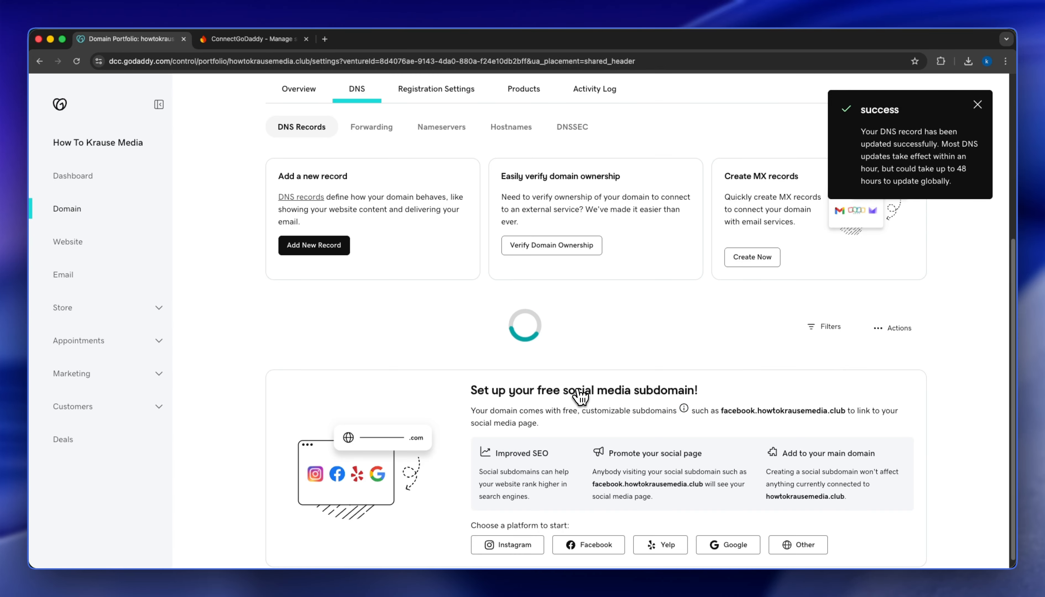
- Switch to Firebase, verify the DNS records of howtokrausemedia.club, read the verification notice and close the domain dialog for now
left_click(249, 39)
left_click(692, 504)
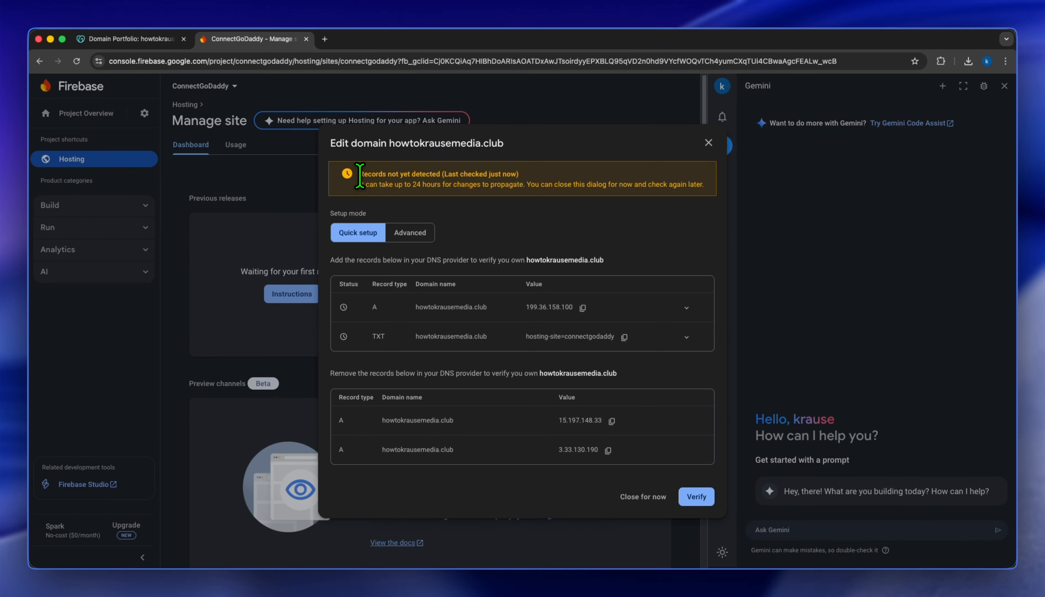
left_click_drag(359, 174, 518, 185)
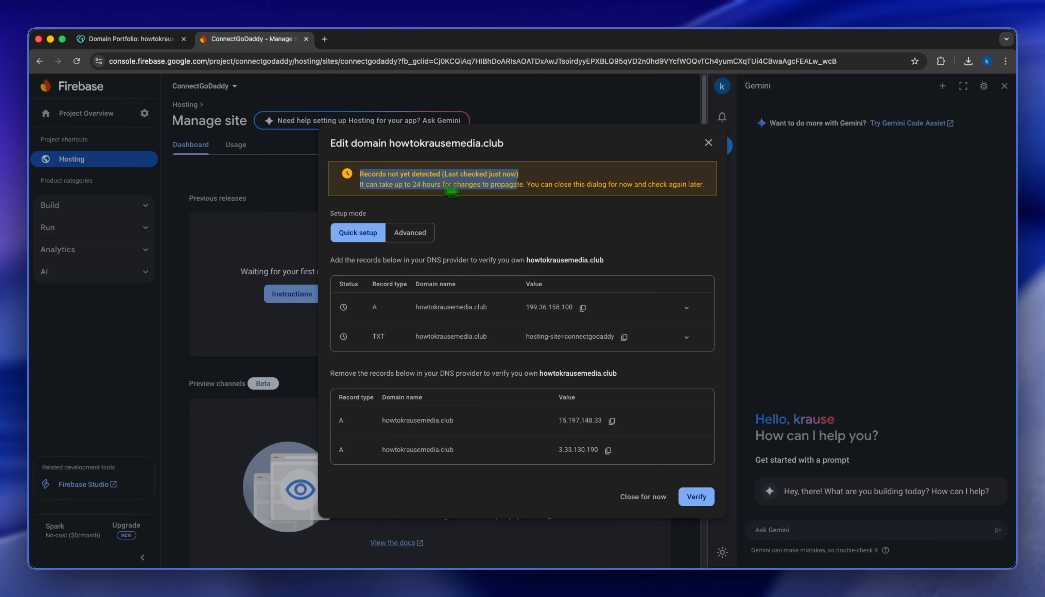
left_click_drag(360, 185, 544, 193)
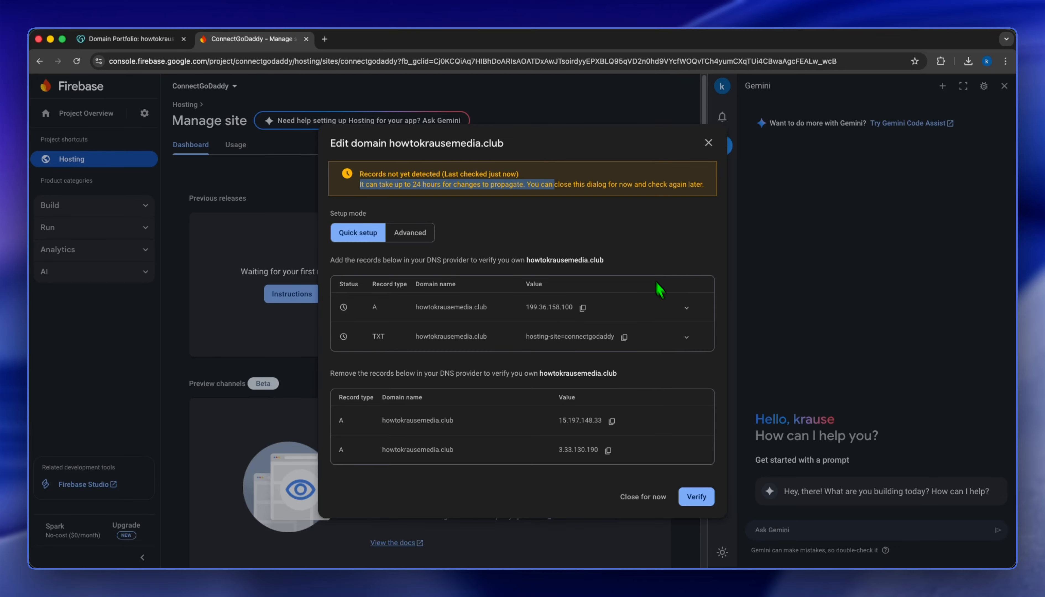
left_click(635, 497)
mouse_move(603, 477)
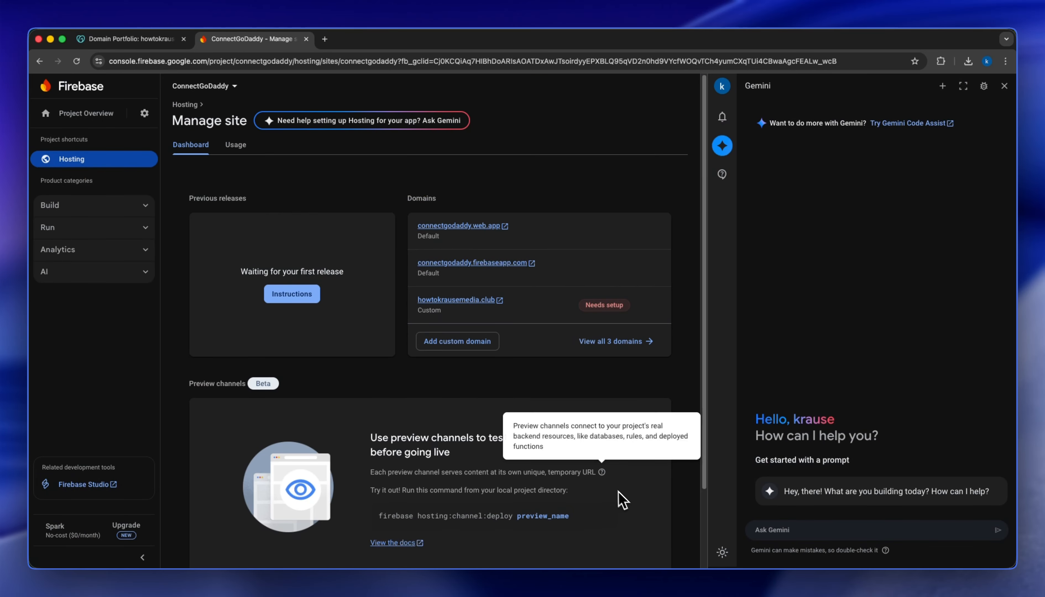